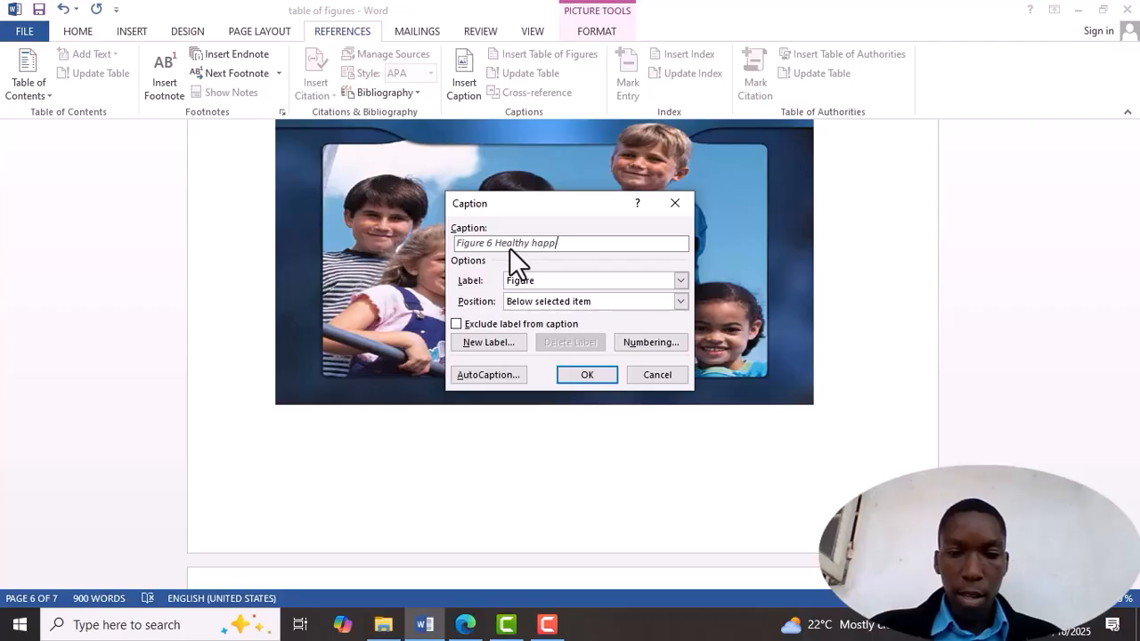
Finish the Figure 6 caption as "Healthy happy young children" and insert it below the picture of the children
type("y")
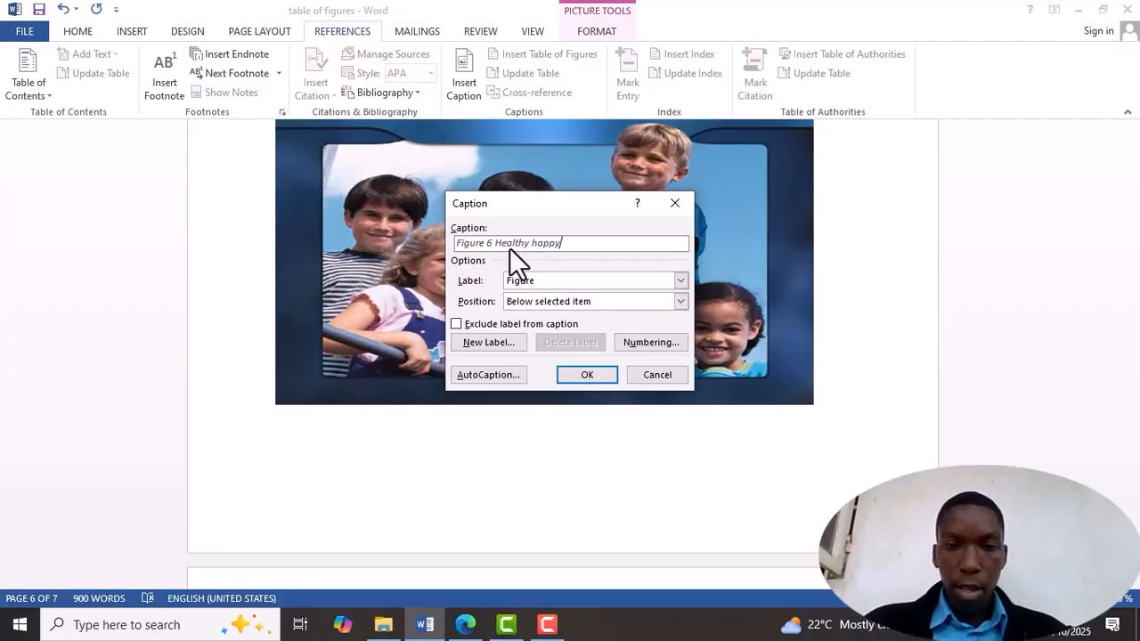
type(" yo")
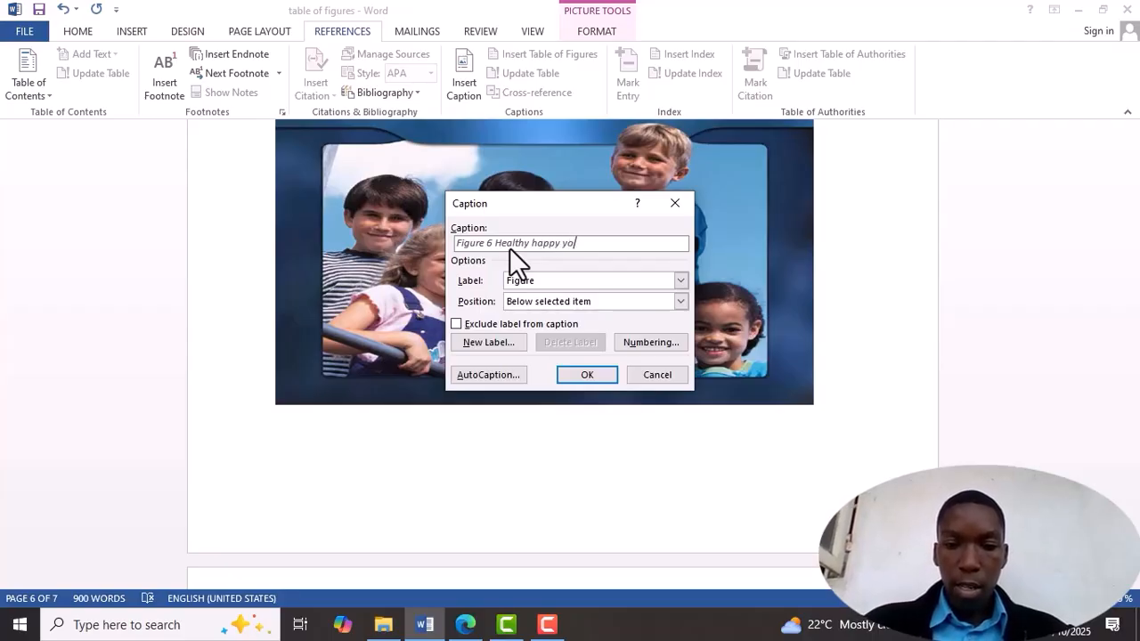
type("ng ch")
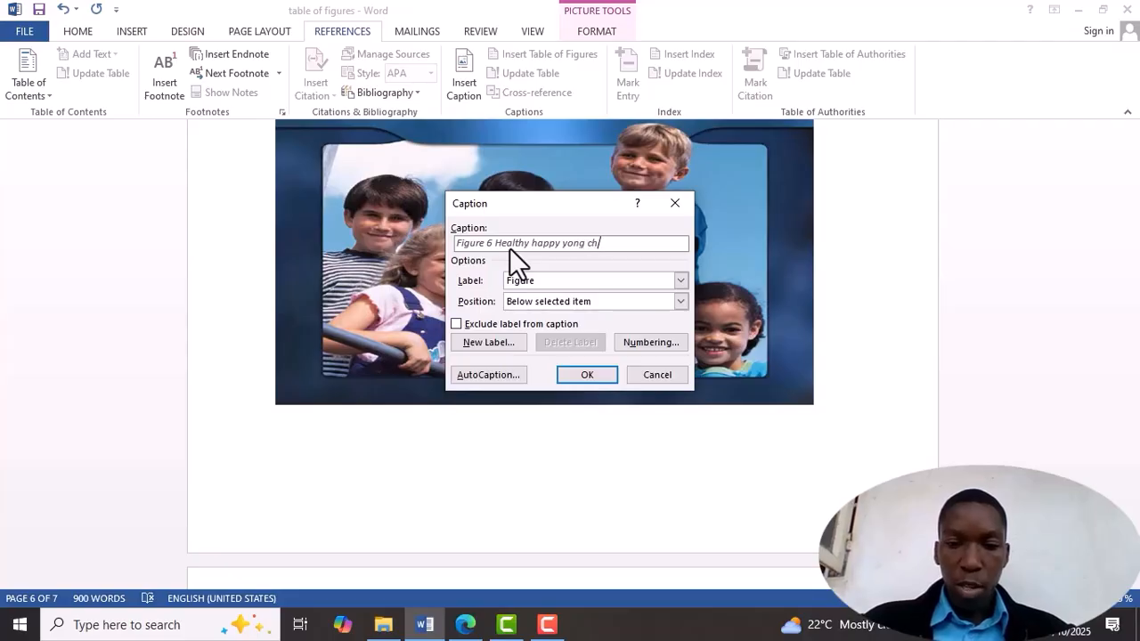
type("ildren")
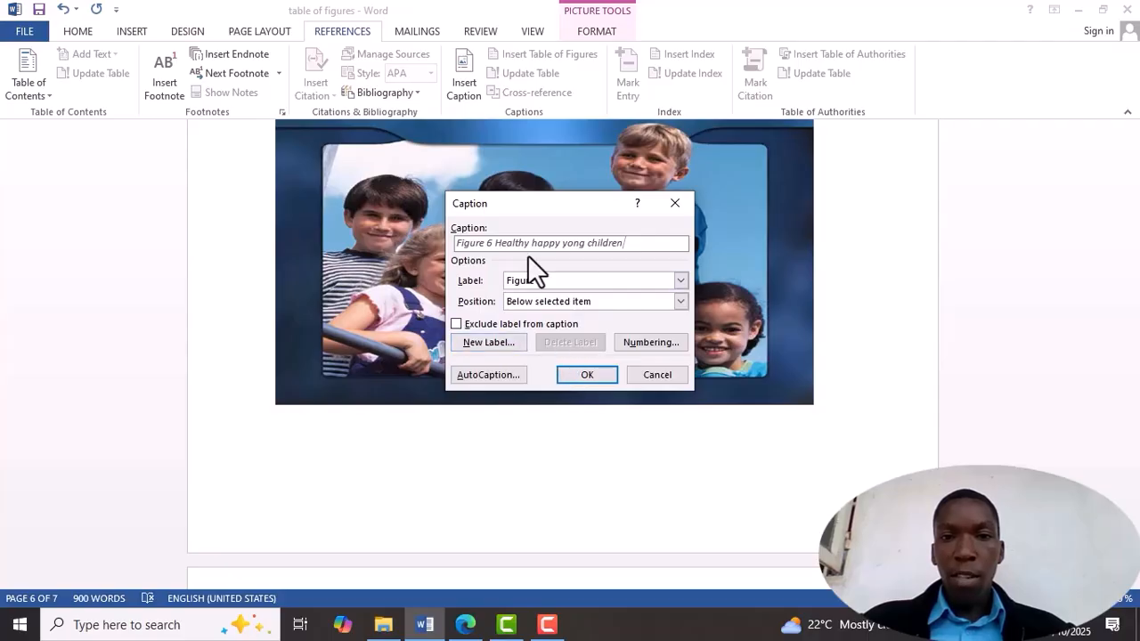
left_click(600, 379)
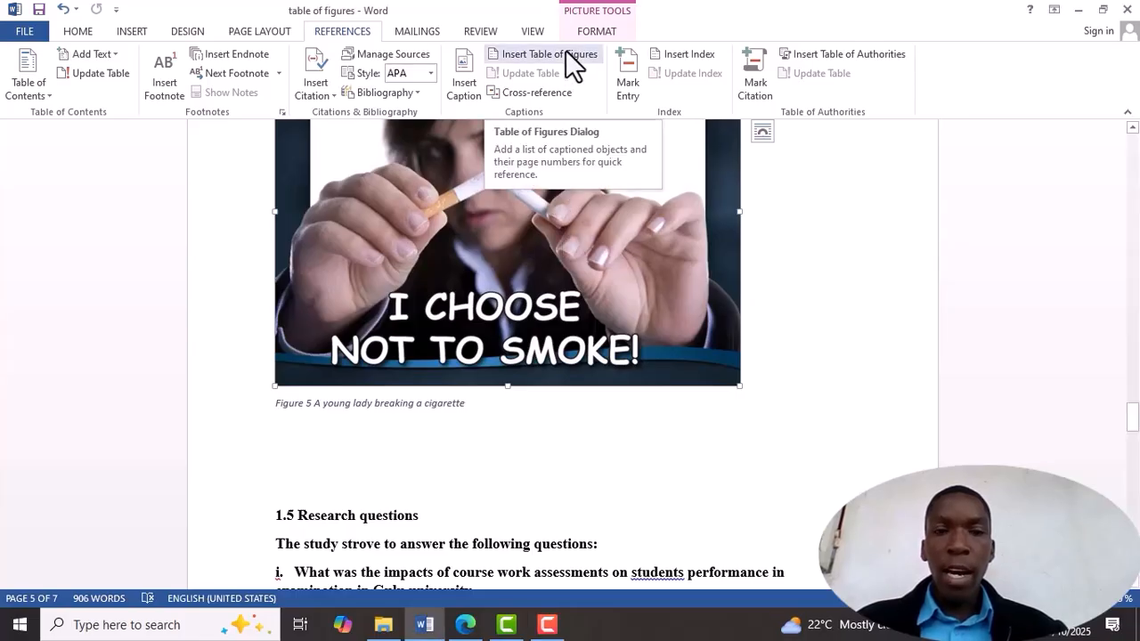
Try the table of figures settings with Show page numbers and Right align page numbers turned off, restoring both options
left_click(520, 56)
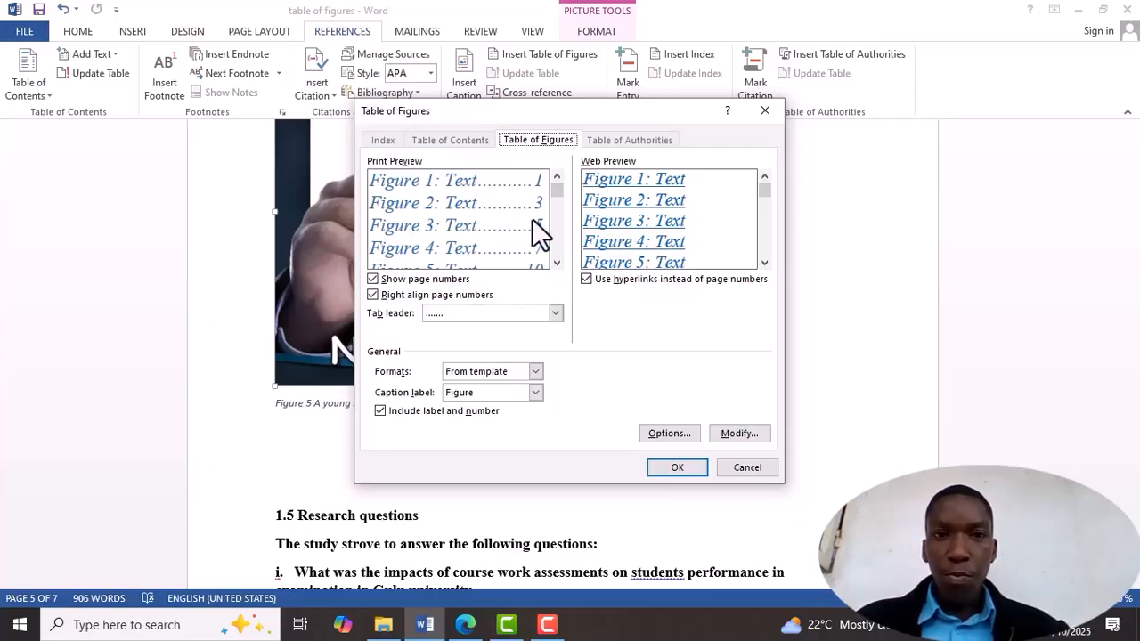
left_click(372, 278)
left_click(372, 278)
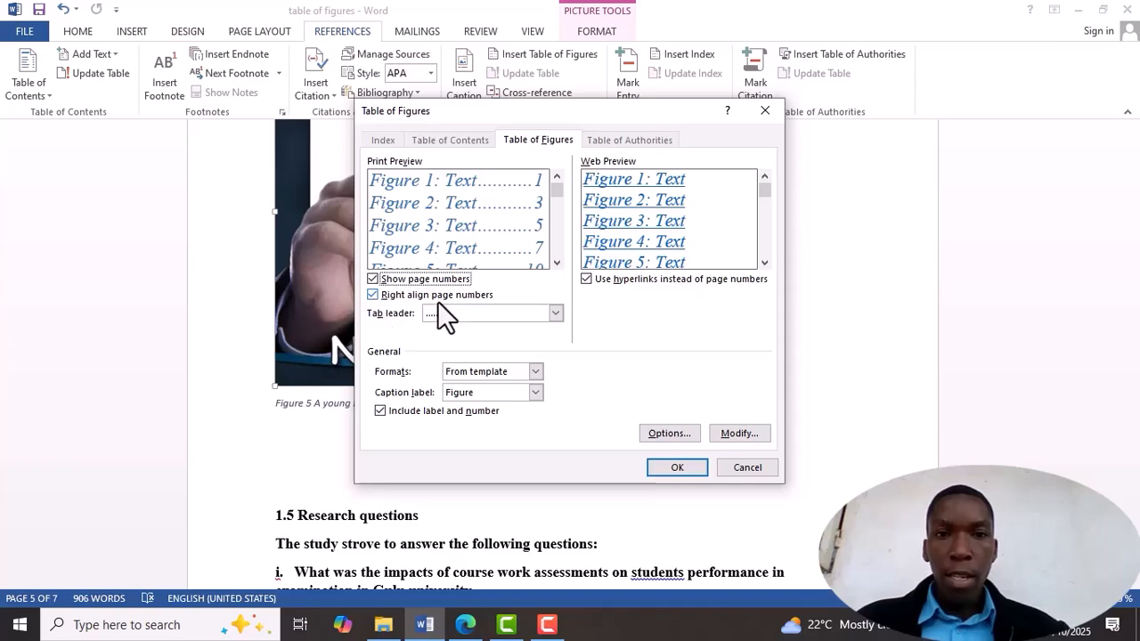
left_click(373, 297)
left_click(373, 296)
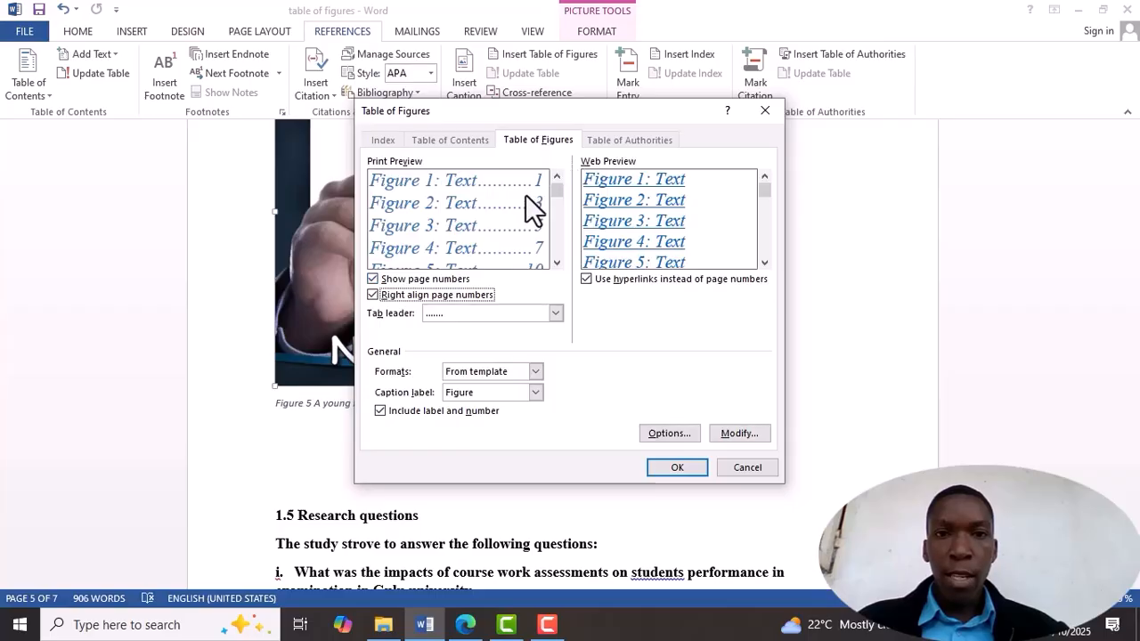
left_click(375, 294)
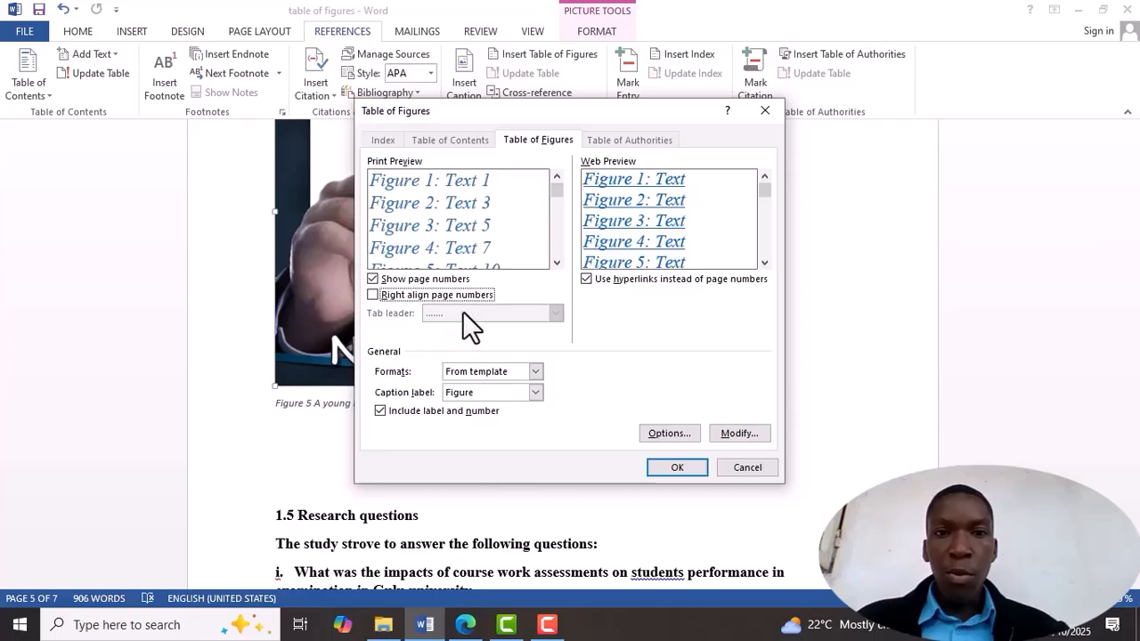
left_click(373, 295)
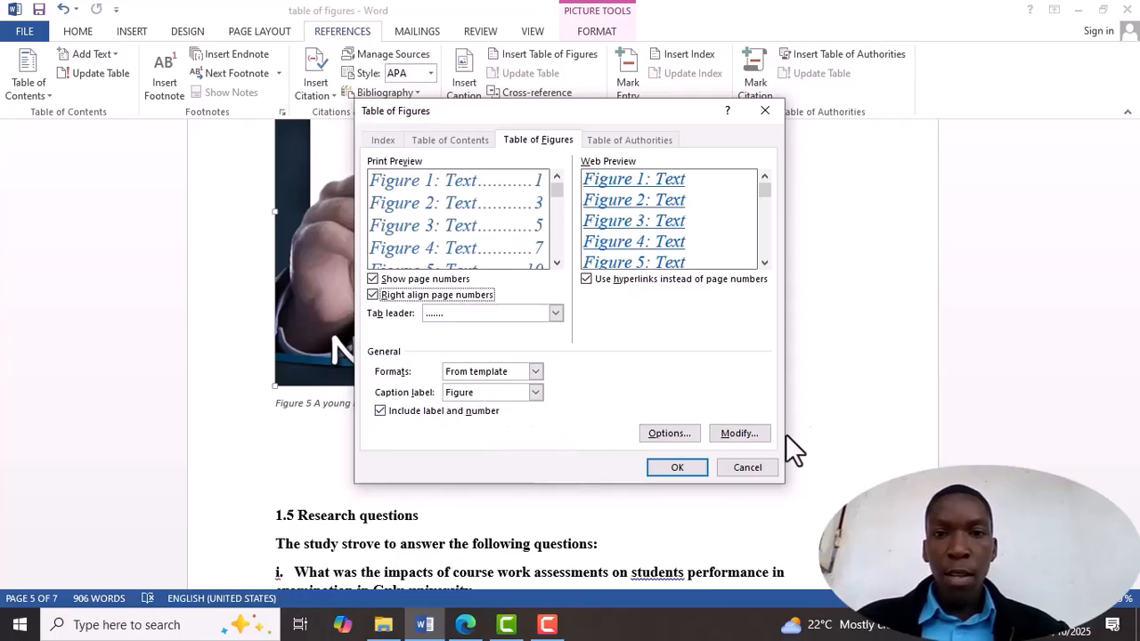
Make the Table of Figures style bold and leave the table of figures settings without inserting a table
left_click(758, 436)
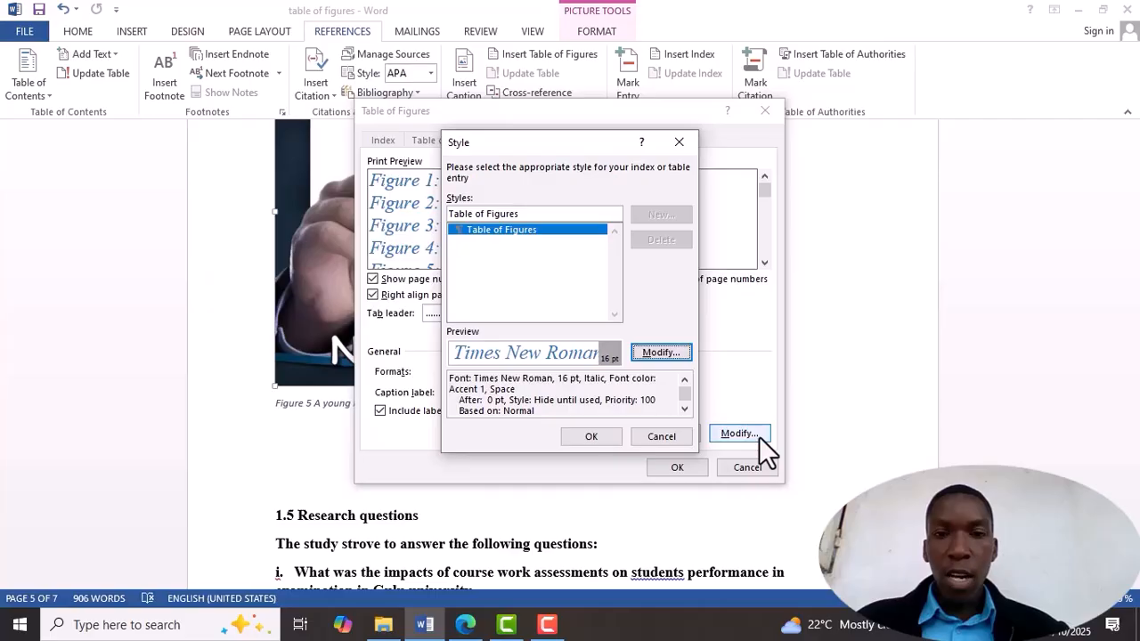
left_click(659, 351)
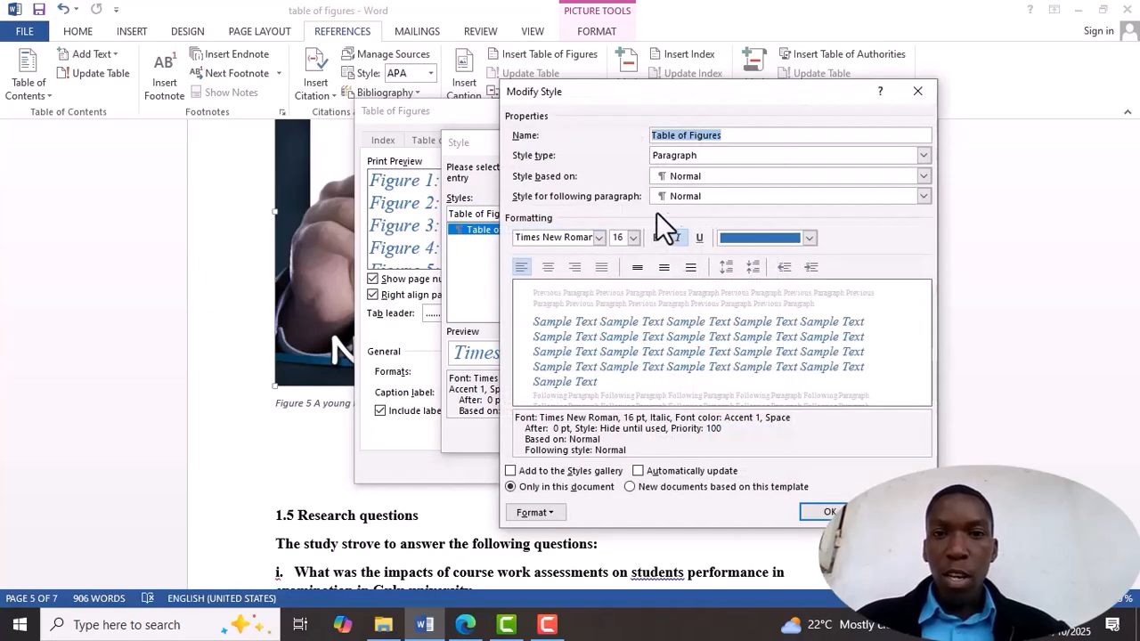
left_click(598, 238)
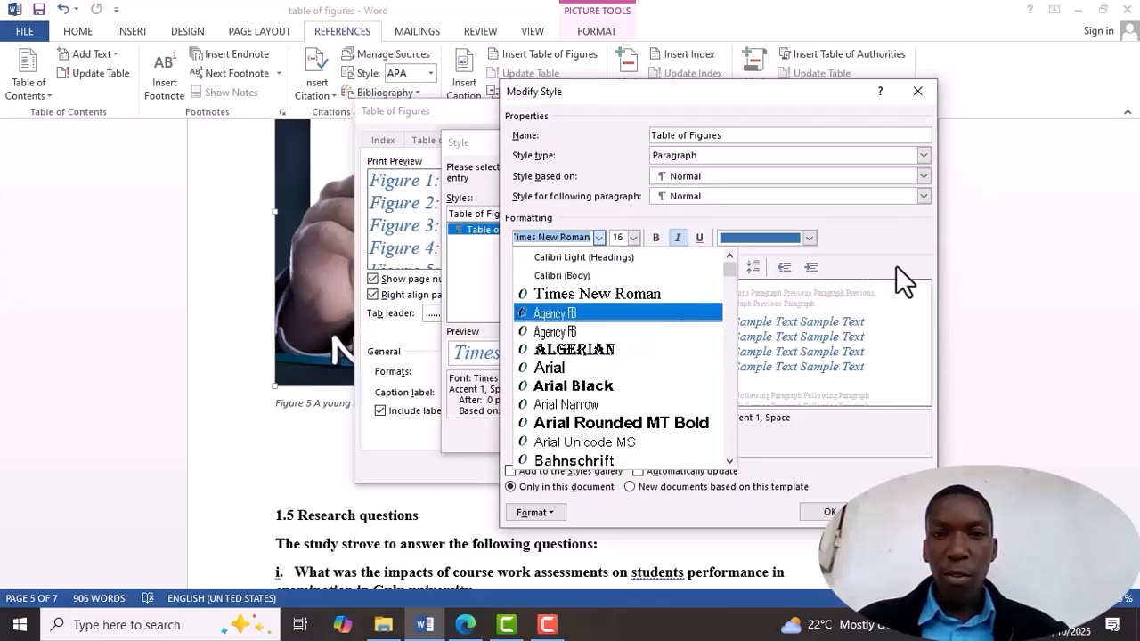
left_click(656, 240)
left_click(657, 239)
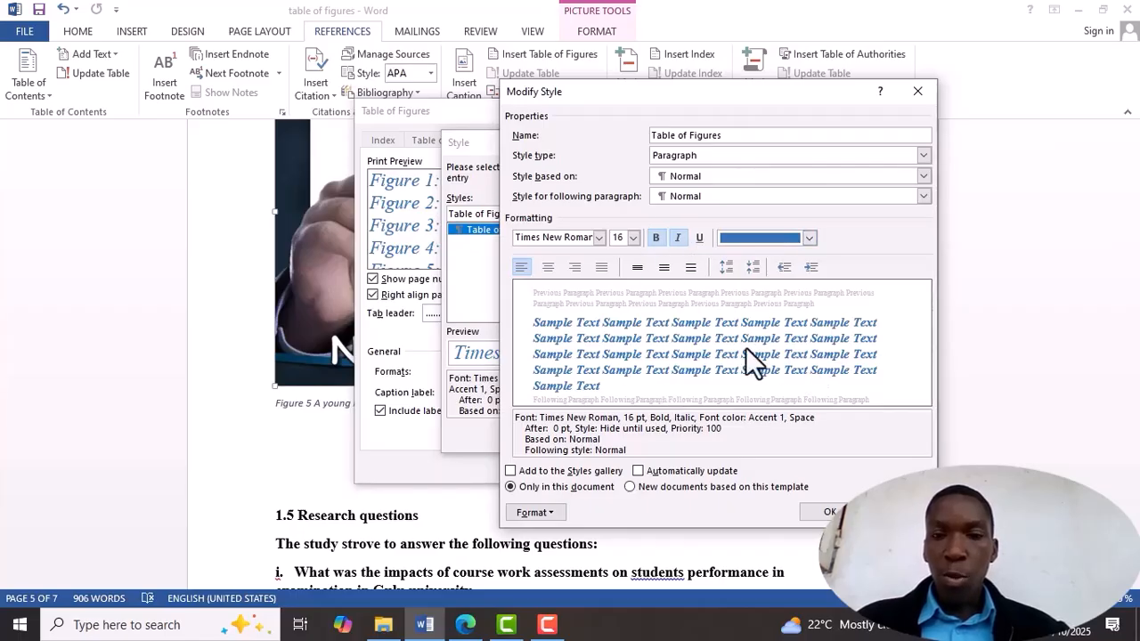
left_click(828, 513)
left_click(610, 438)
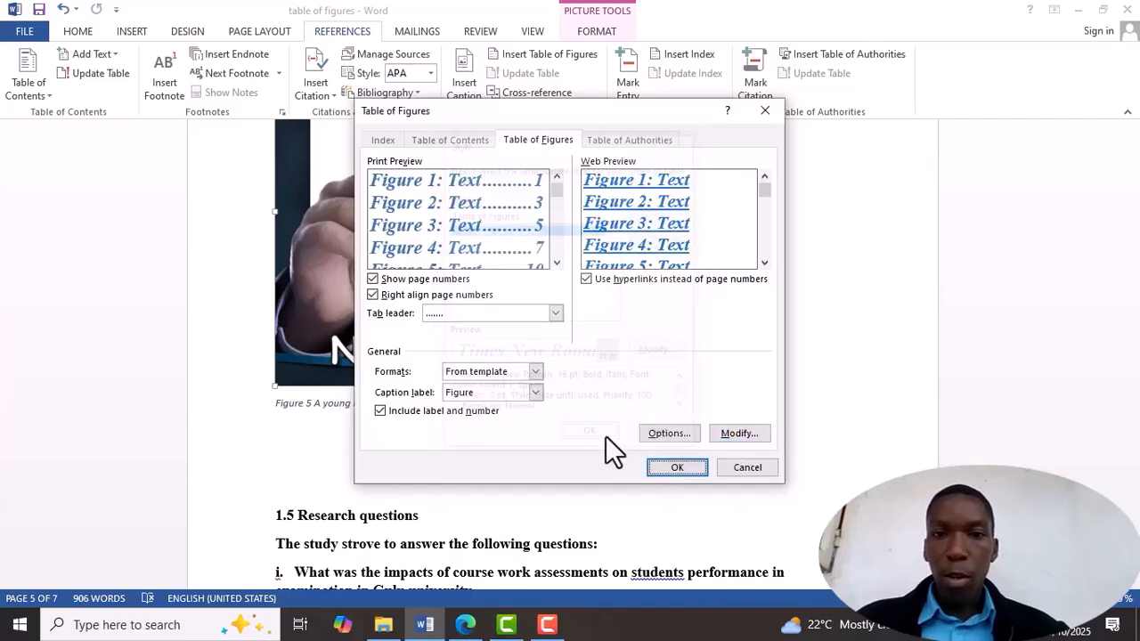
left_click(755, 469)
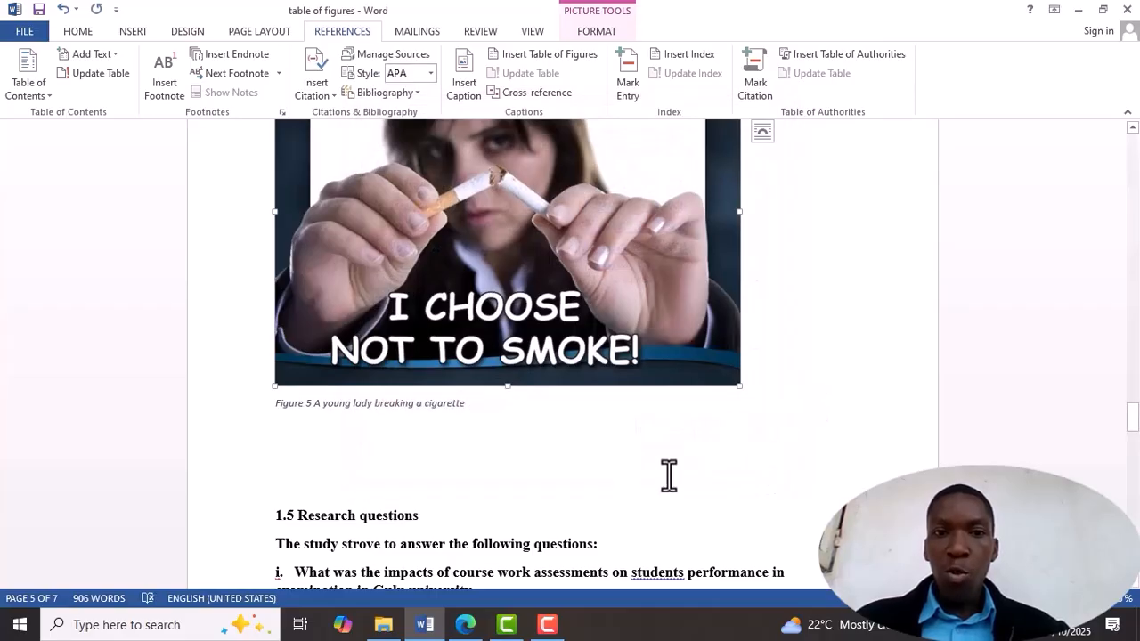
Insert a table of figures on the blank line above the CHAPTER ONE heading, using the From template format and the Figure caption label
left_click_drag(1134, 431, 1079, 69)
left_click(276, 278)
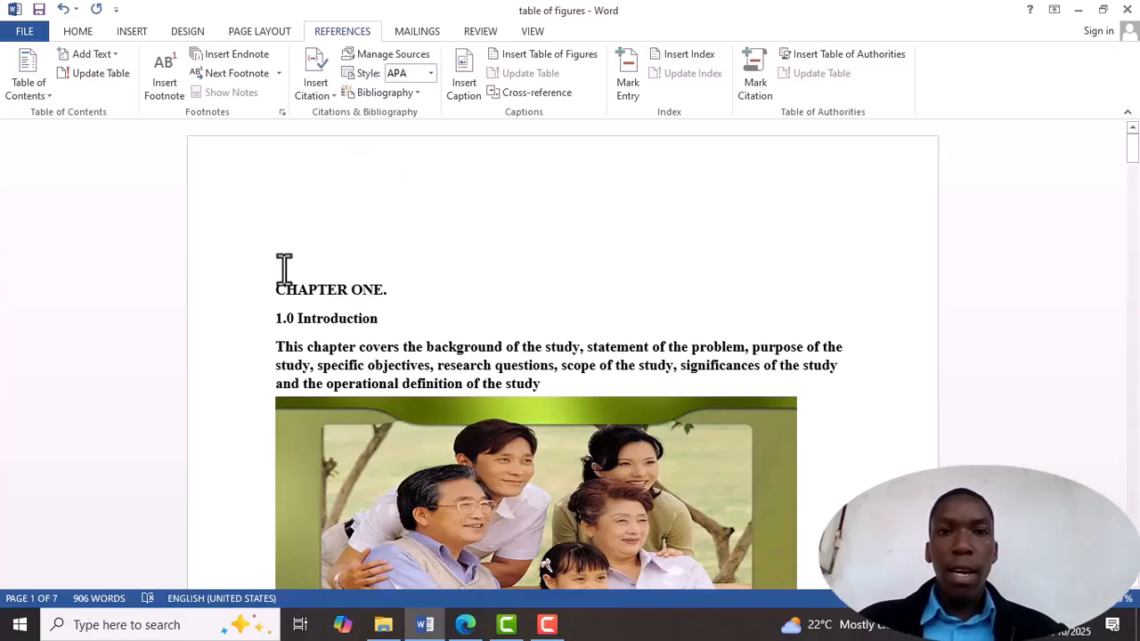
left_click(540, 56)
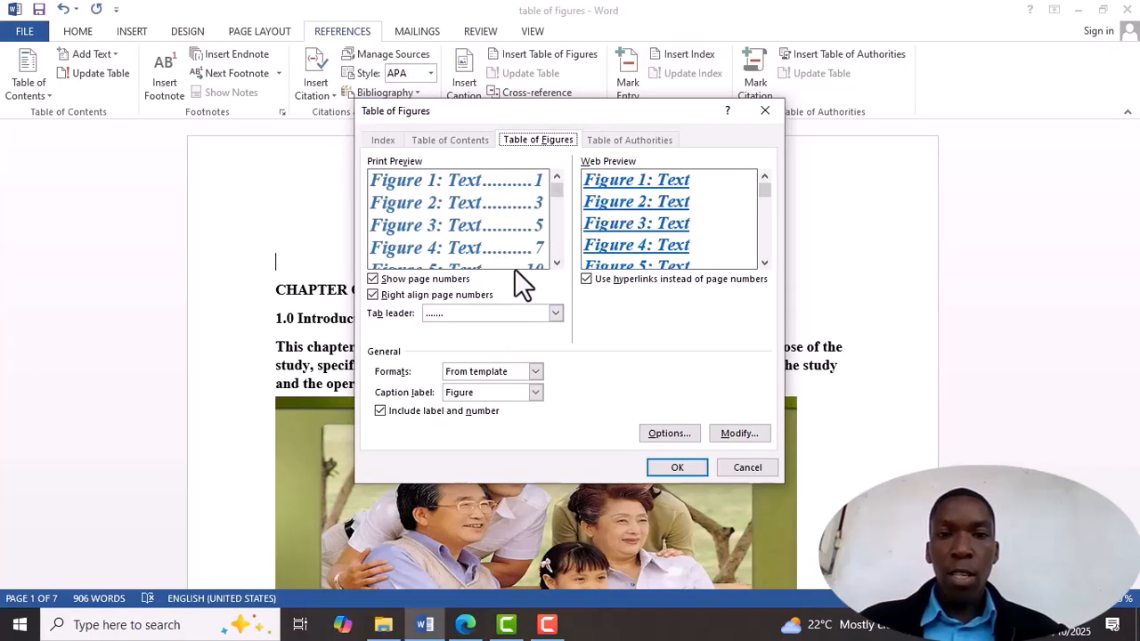
left_click(676, 467)
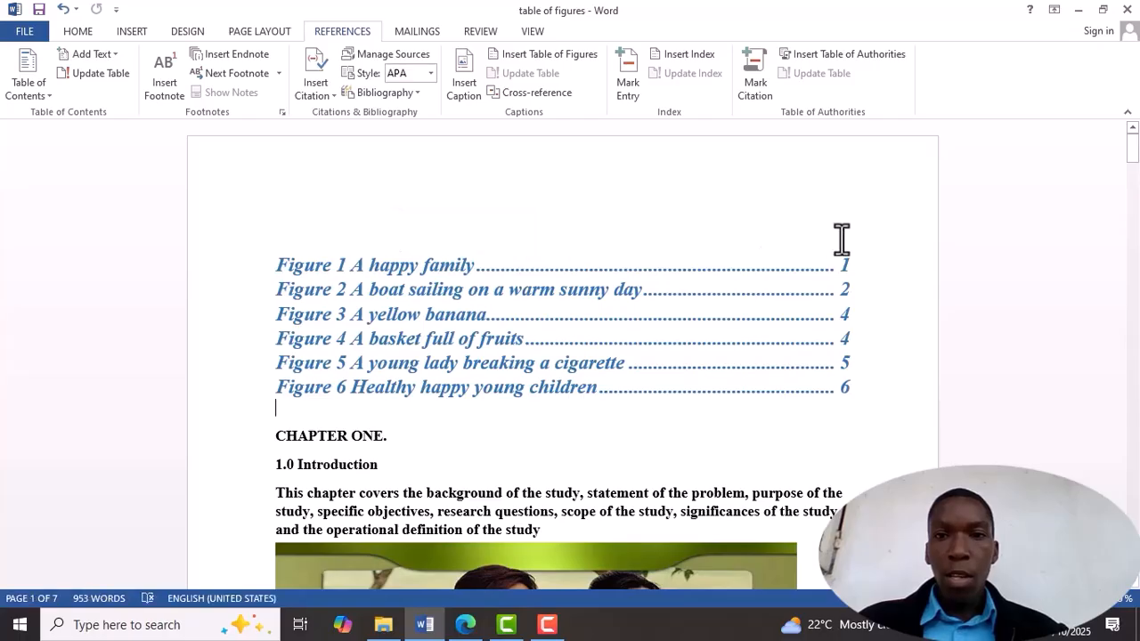
Add the heading "A TABLE OF FIGURES" on the line above the list of figures
left_click_drag(1137, 178, 1137, 203)
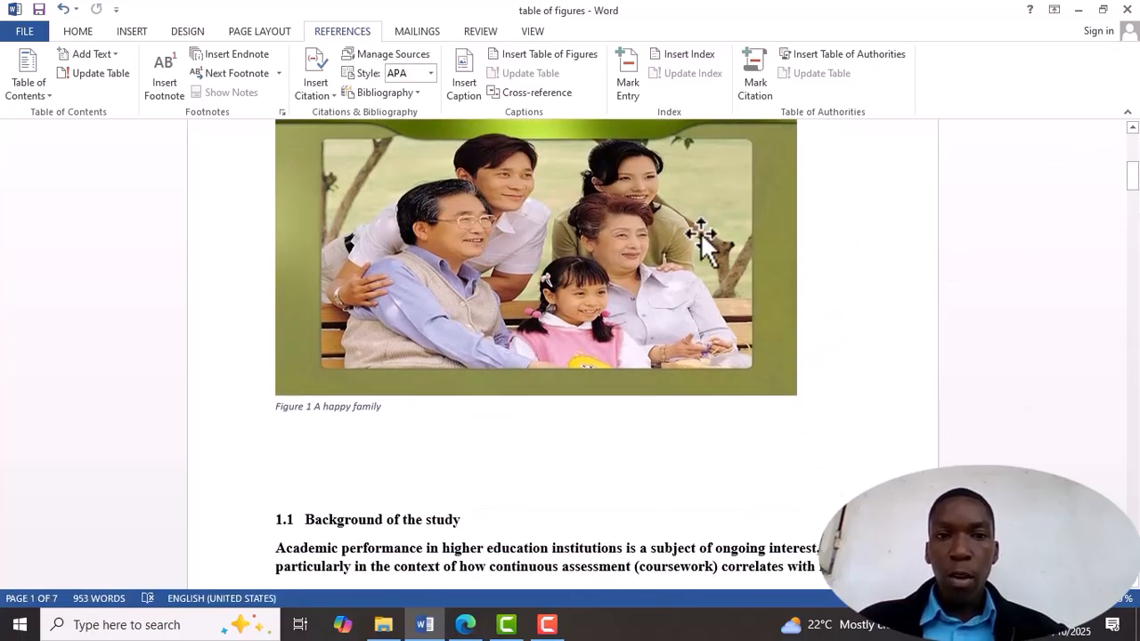
left_click_drag(1132, 178, 1132, 141)
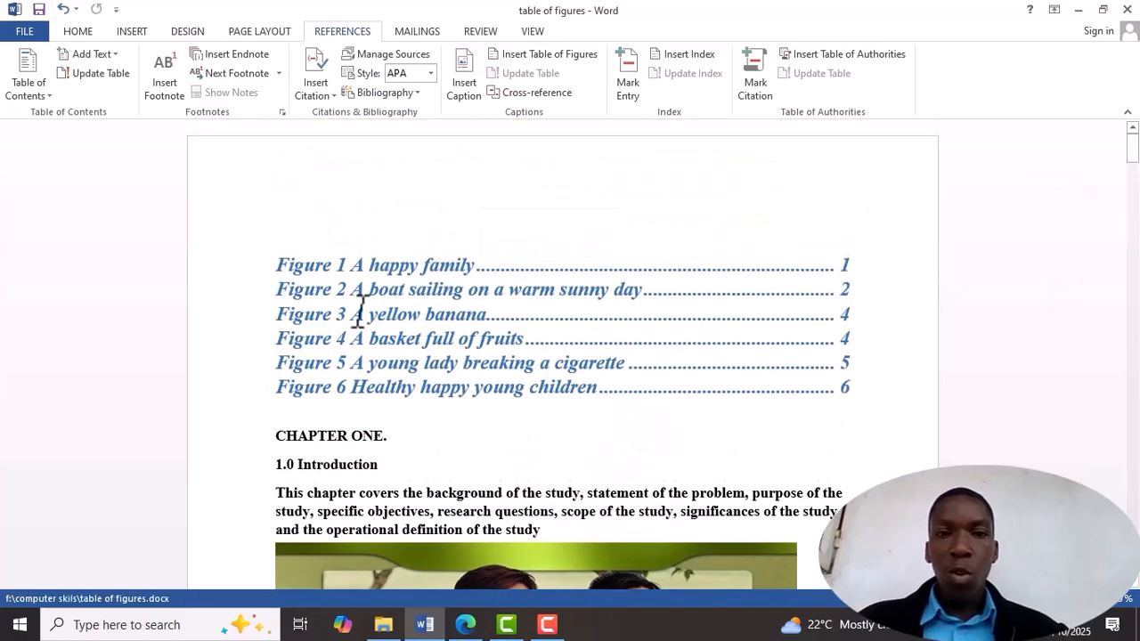
left_click(322, 222)
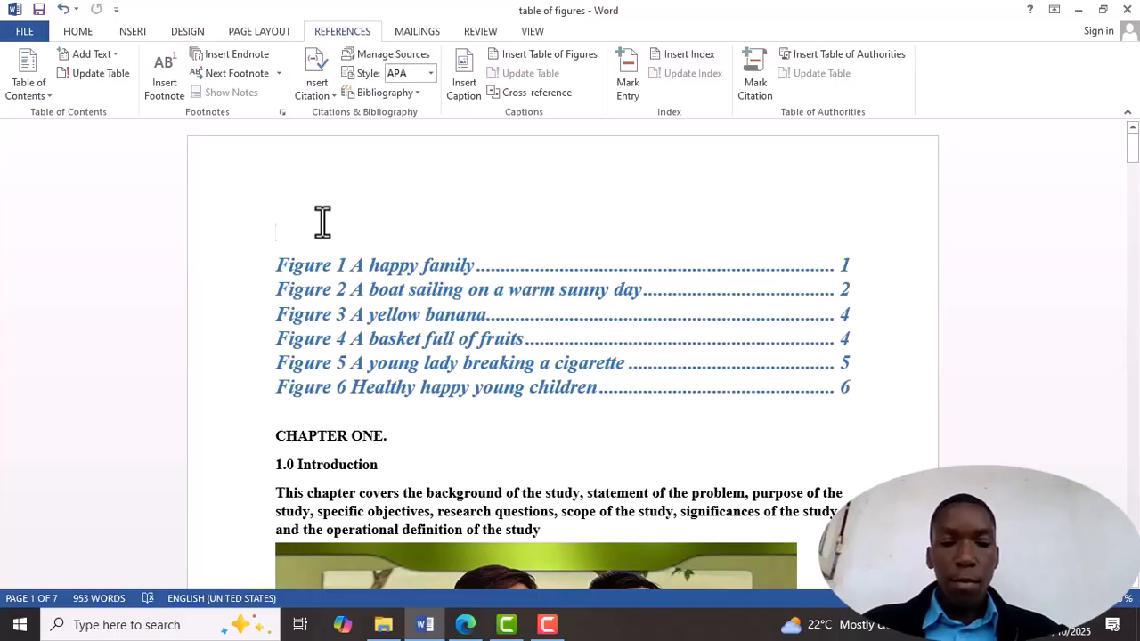
type("A ta")
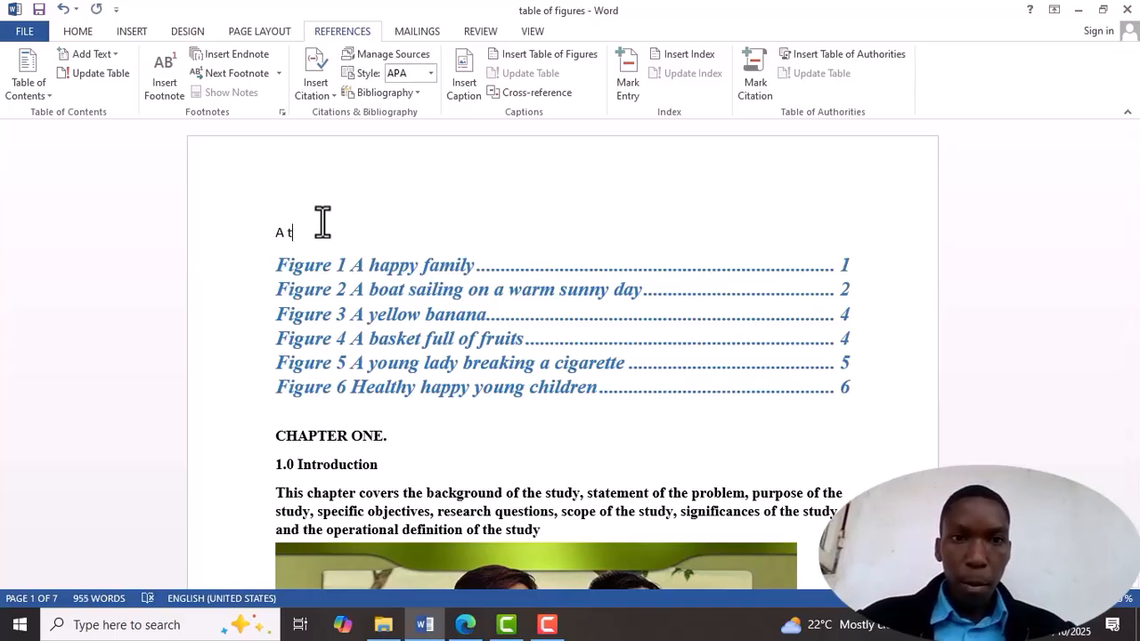
key("BackSpace")
key("BackSpace")
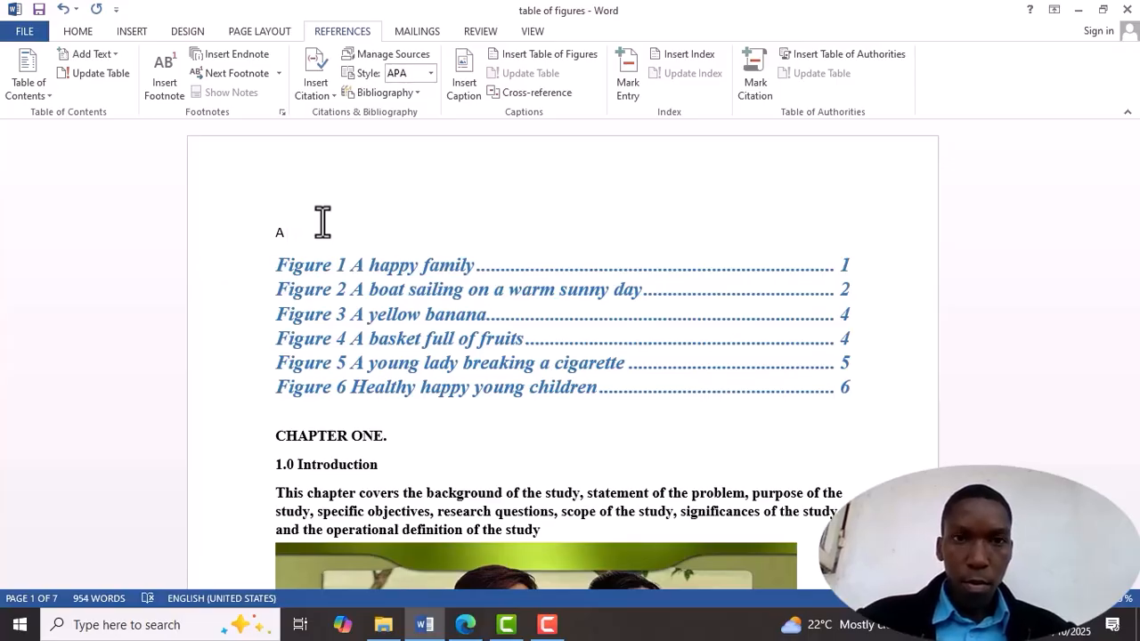
type("TA")
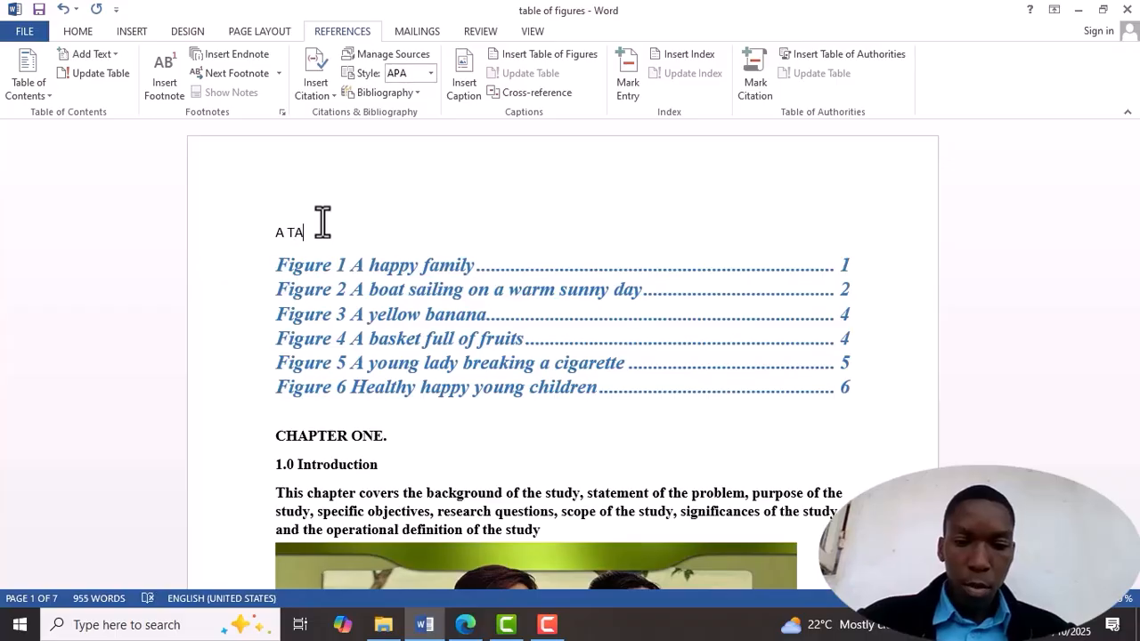
type("BLE OF")
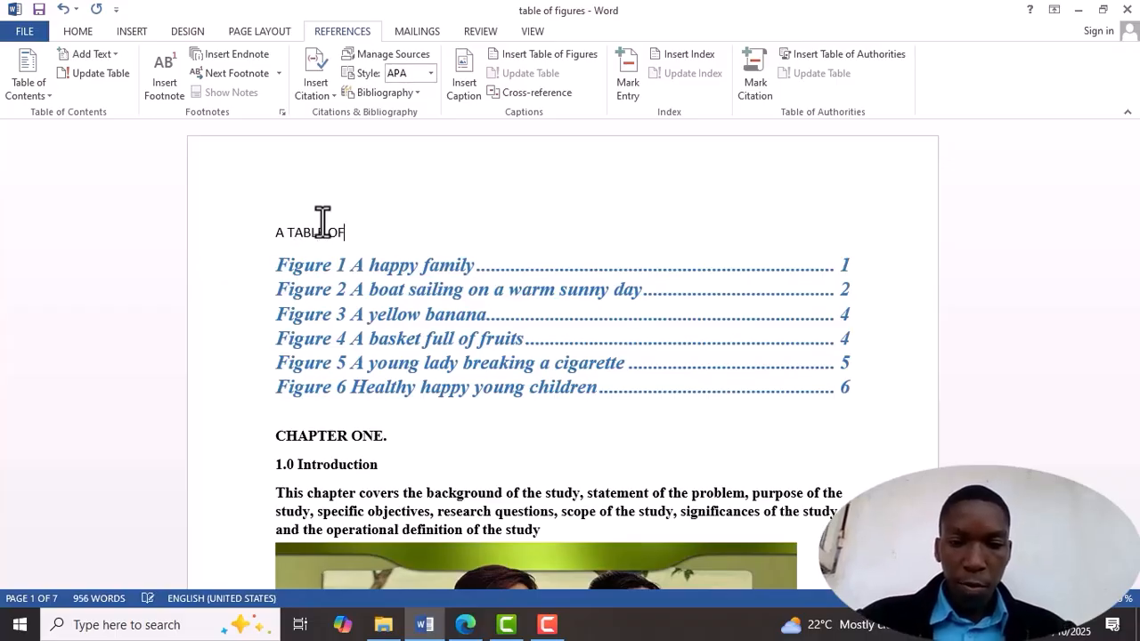
type(" F")
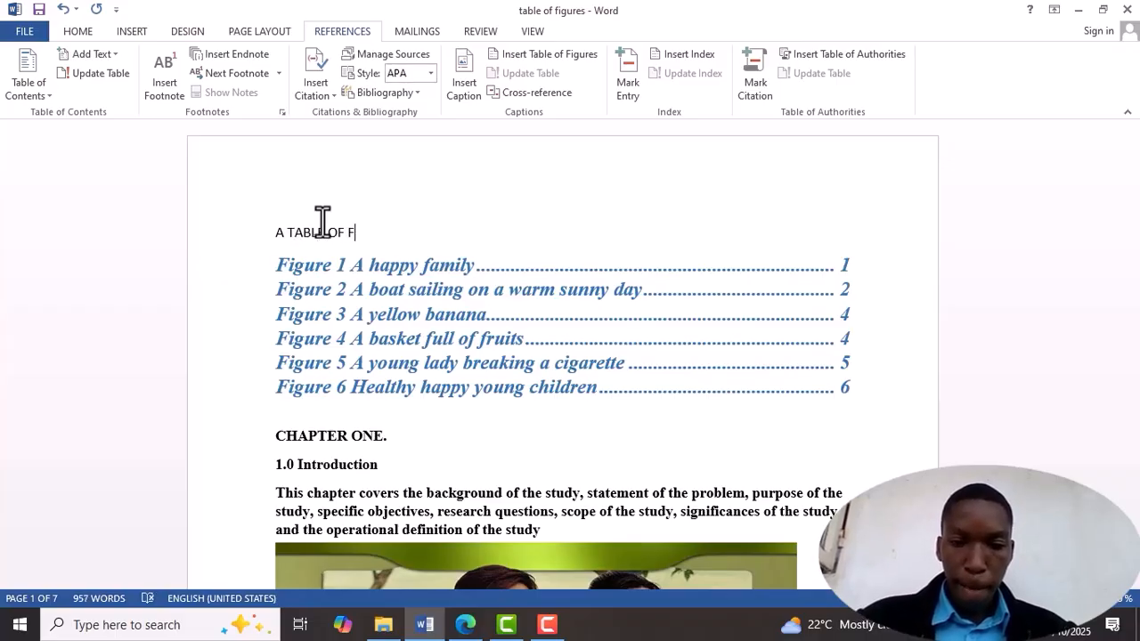
type("IGURES")
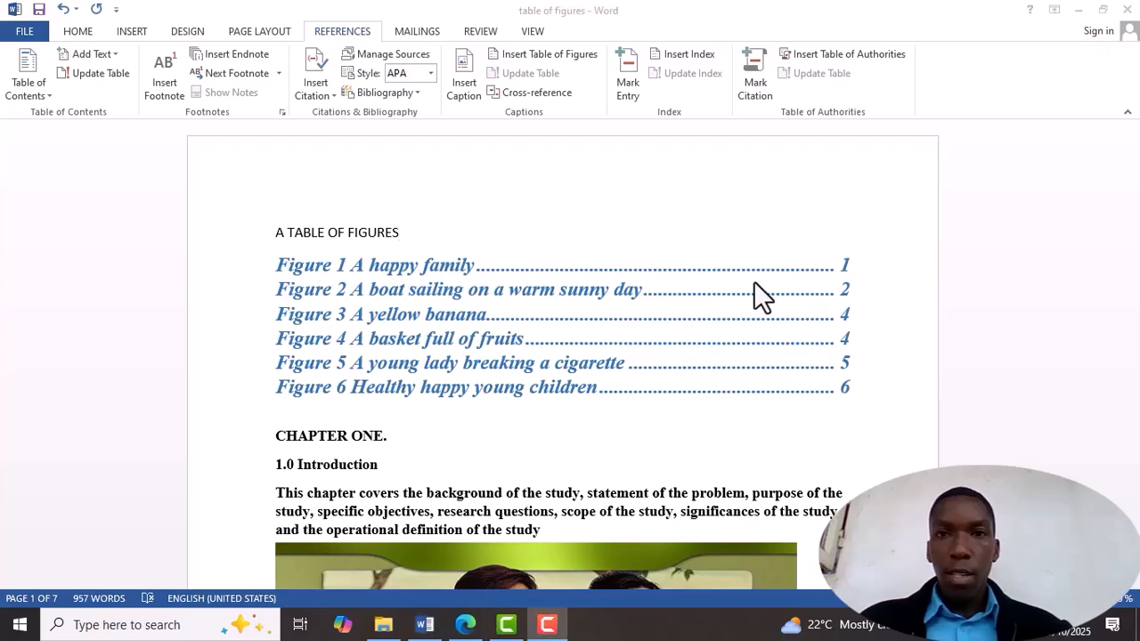
Start a caption for the learners' grades table on page 3 and choose the Table label for it
left_click(1113, 228)
left_click_drag(1132, 166, 1137, 308)
left_click(526, 288)
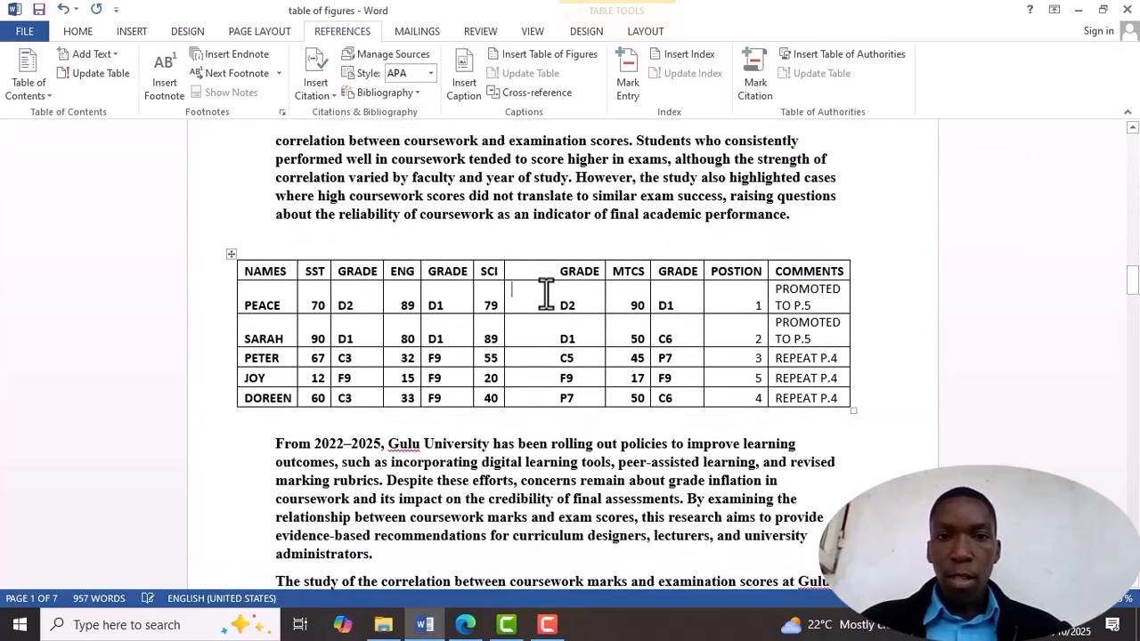
left_click_drag(277, 293, 804, 408)
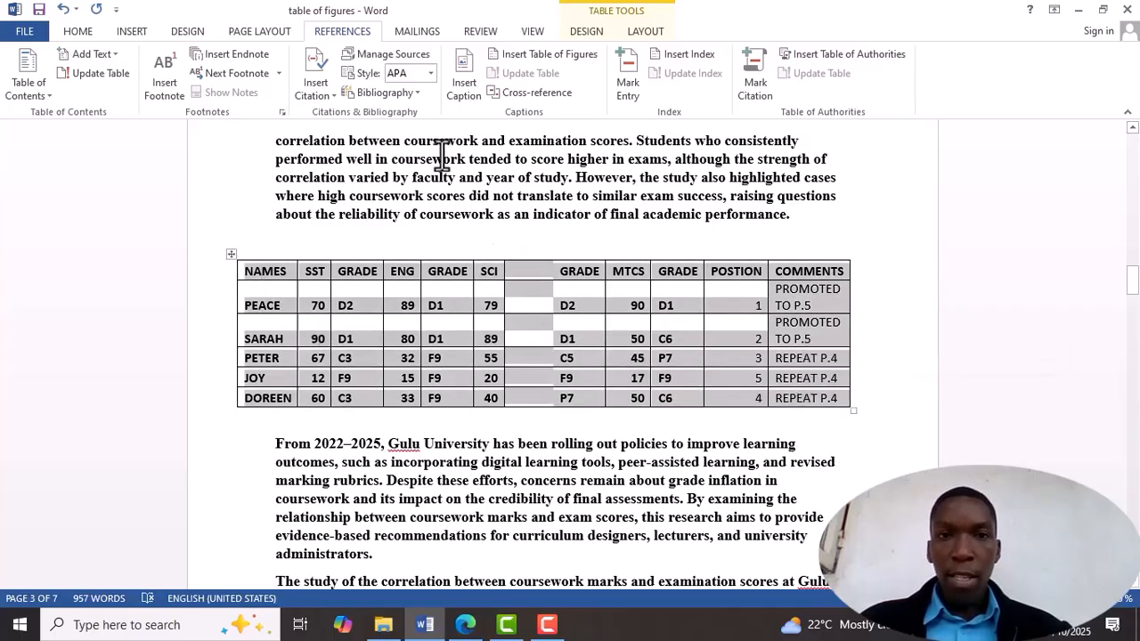
left_click(463, 89)
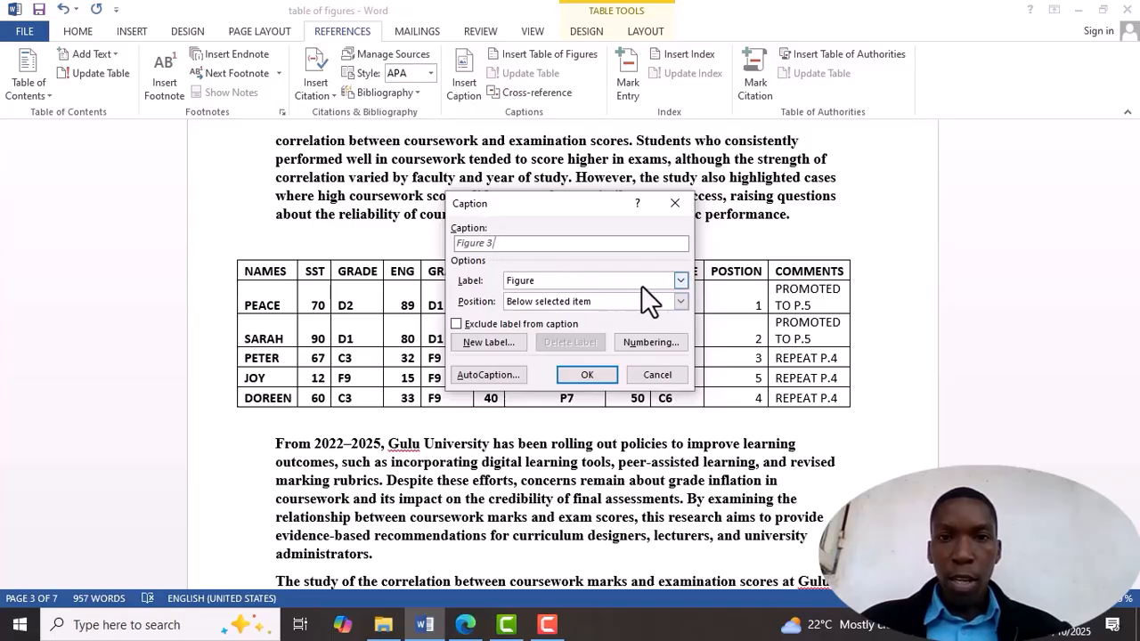
left_click(681, 280)
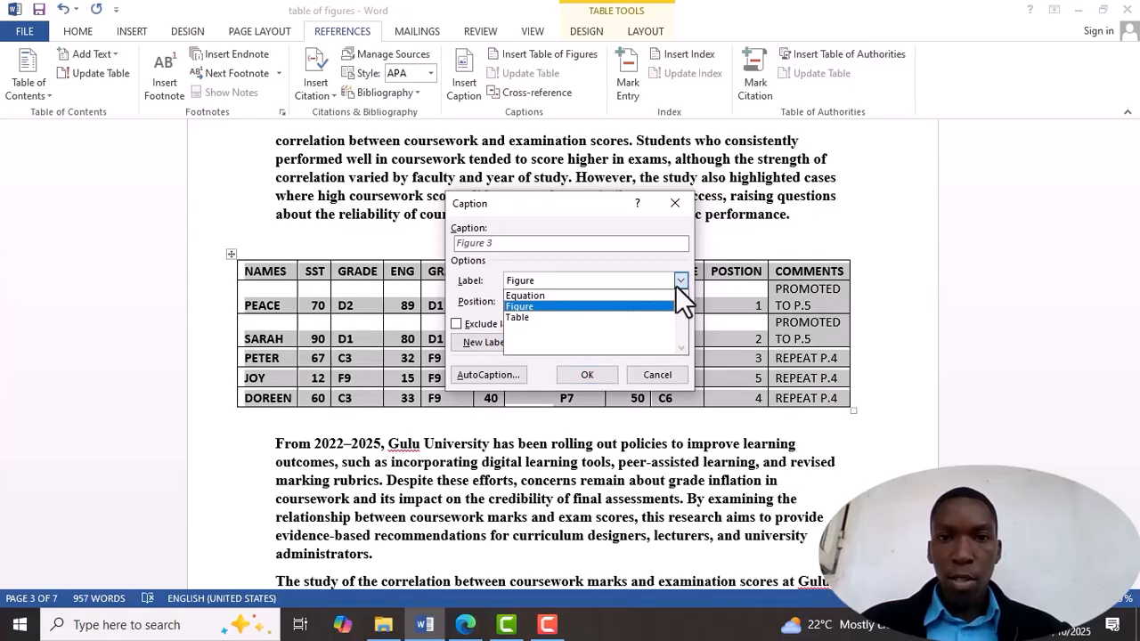
left_click(612, 317)
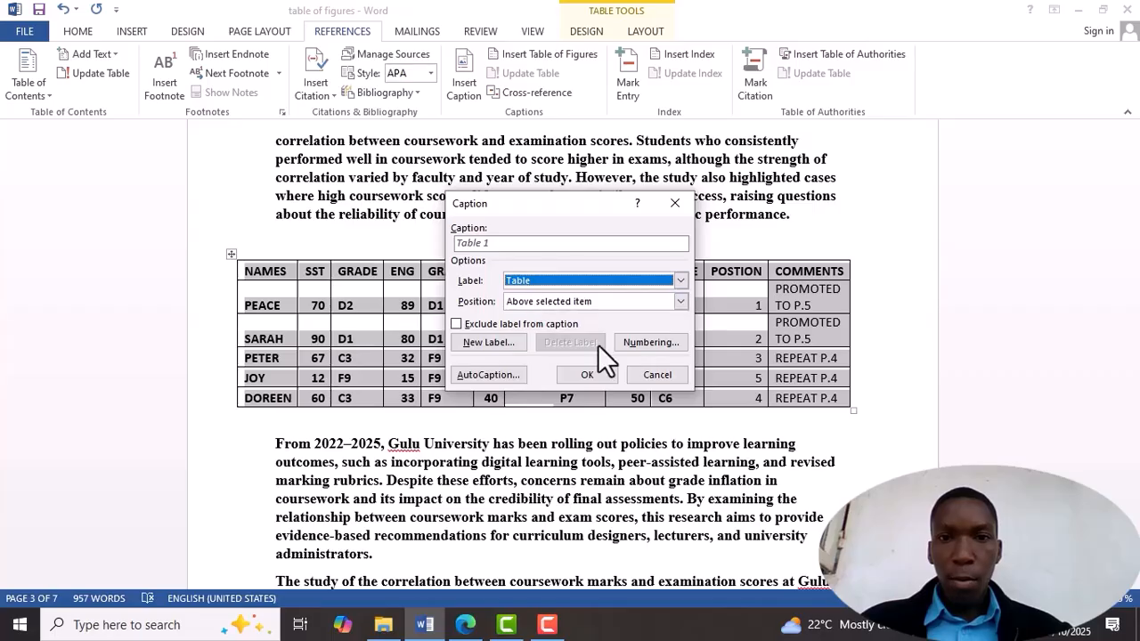
Exclude the label from the caption, set its numbering format to A, B, C, and insert it above the grades table
left_click(455, 324)
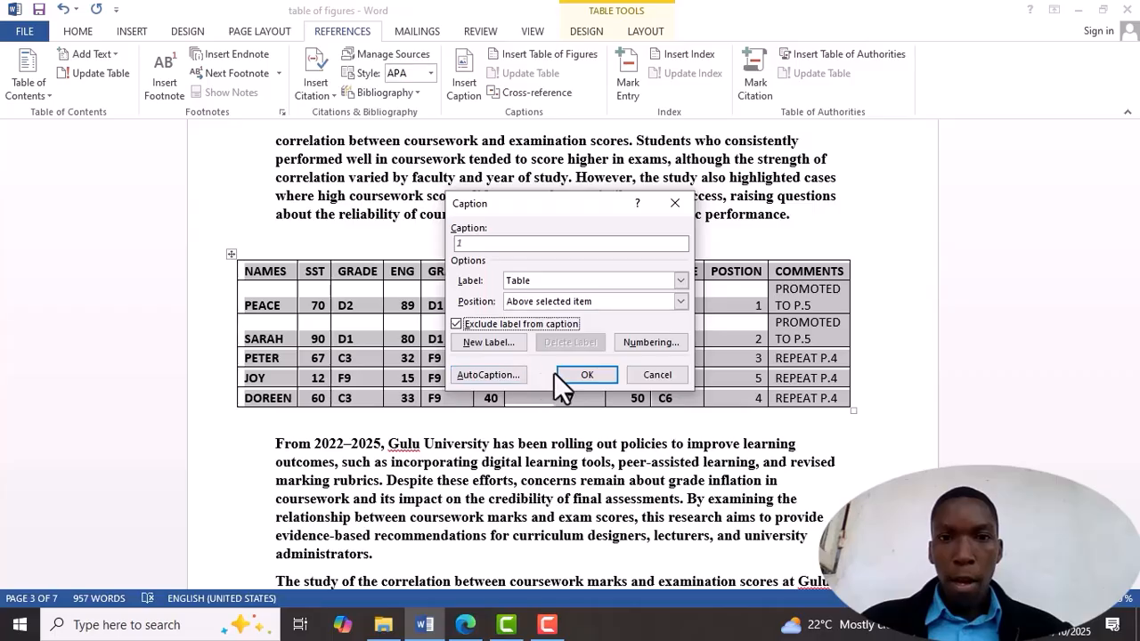
left_click(654, 339)
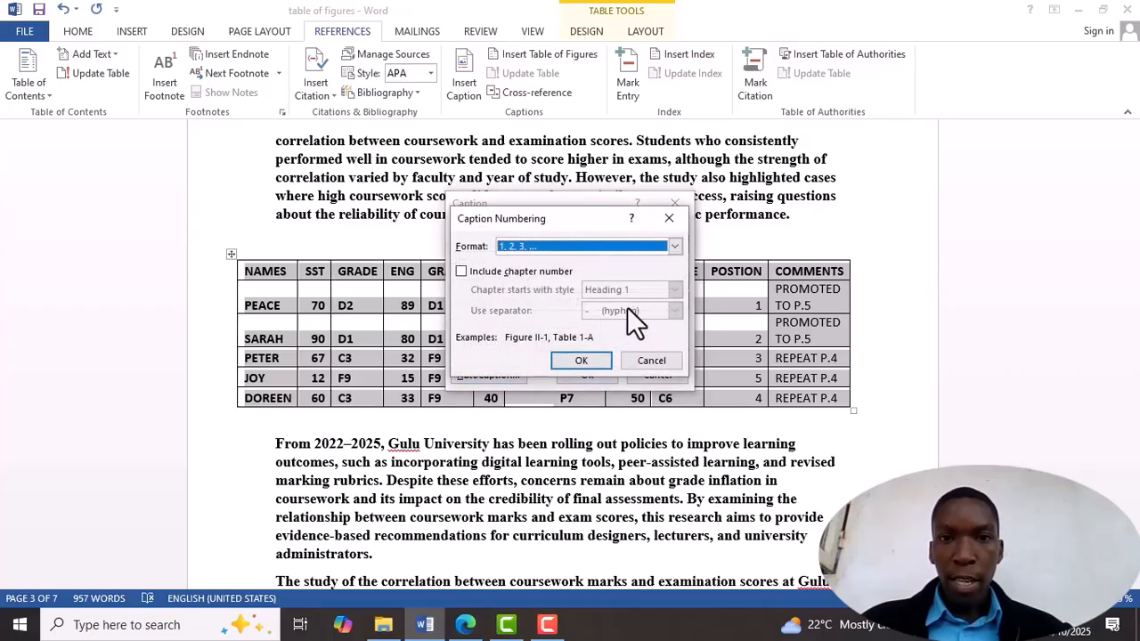
left_click(674, 246)
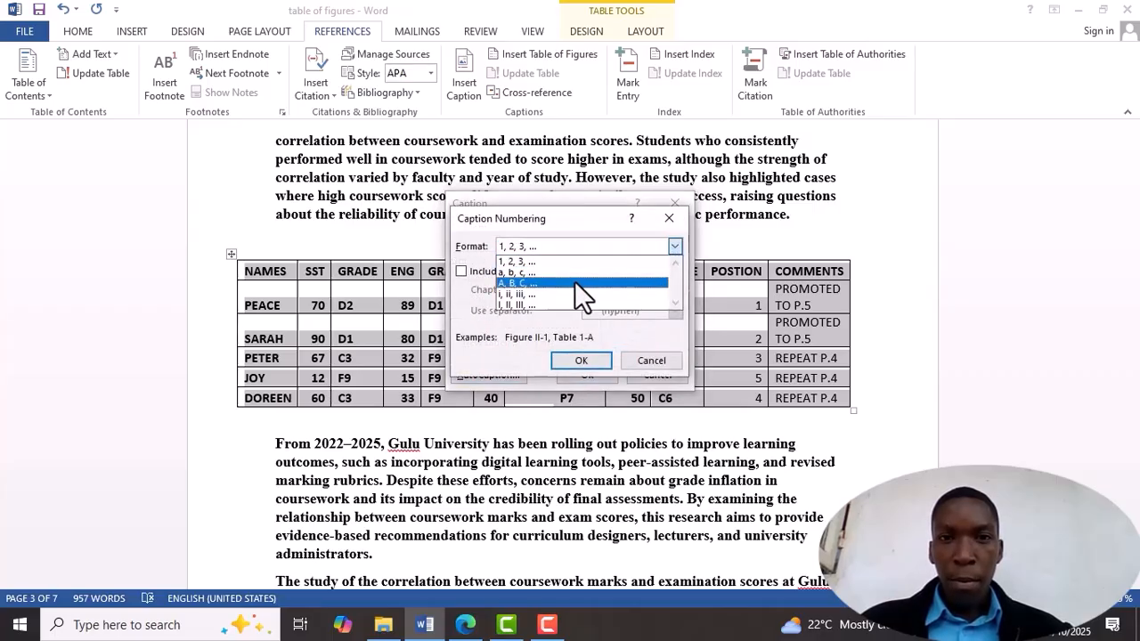
left_click(574, 282)
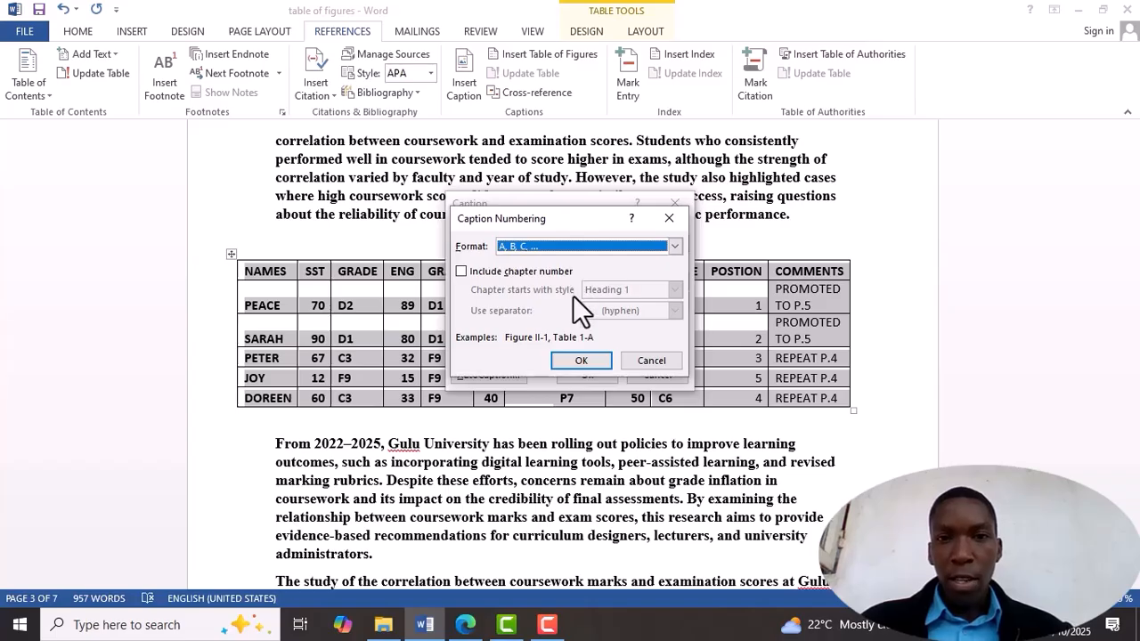
left_click(580, 361)
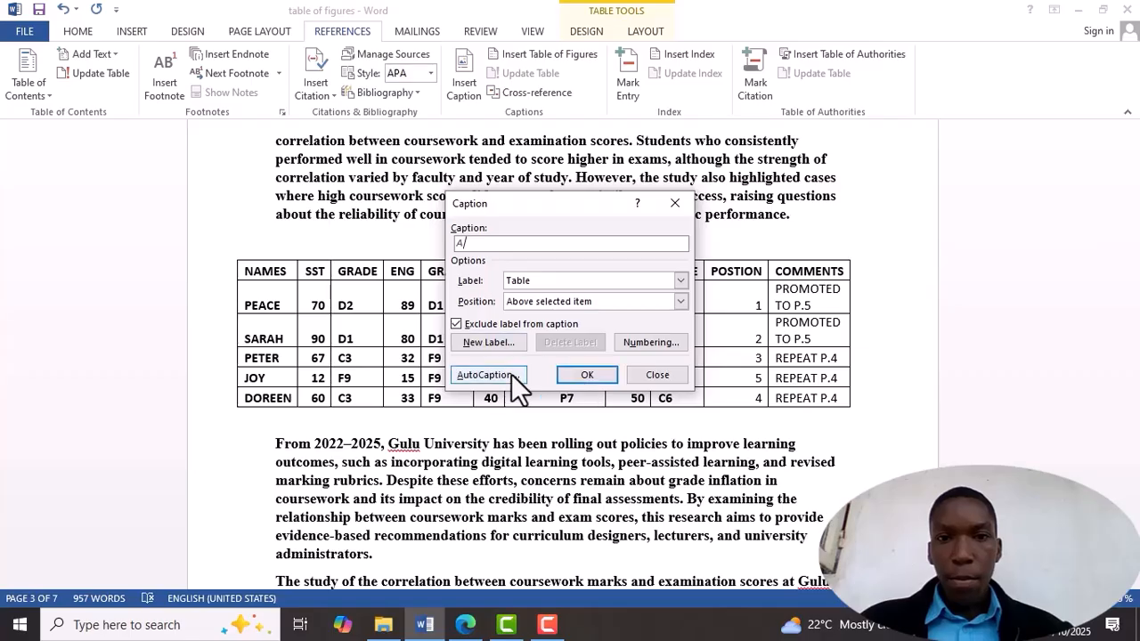
left_click(577, 375)
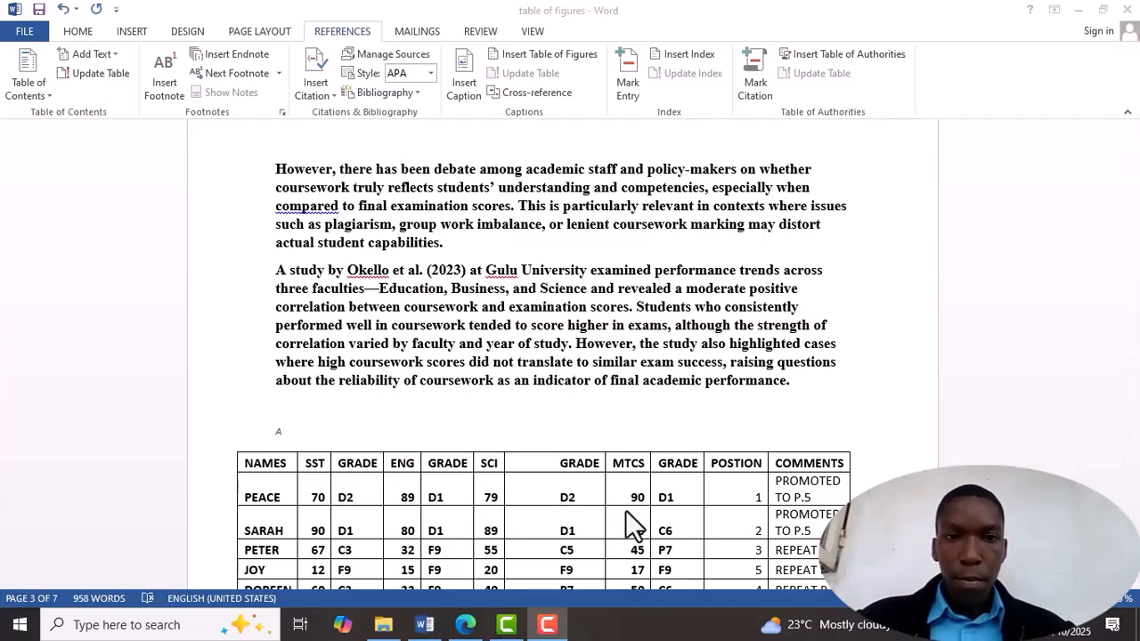
Add the text "REPORTS OF LEARNERS IN PRIMARY 4 CLASS" after the letter A in the grades table's caption
left_click(435, 434)
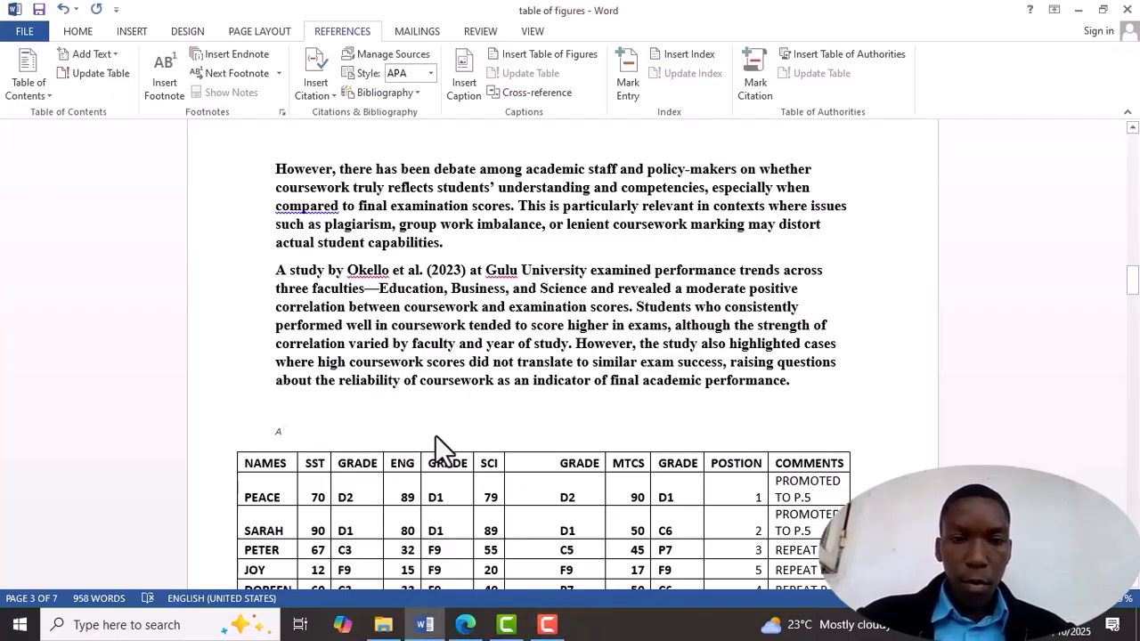
key("shift+Home")
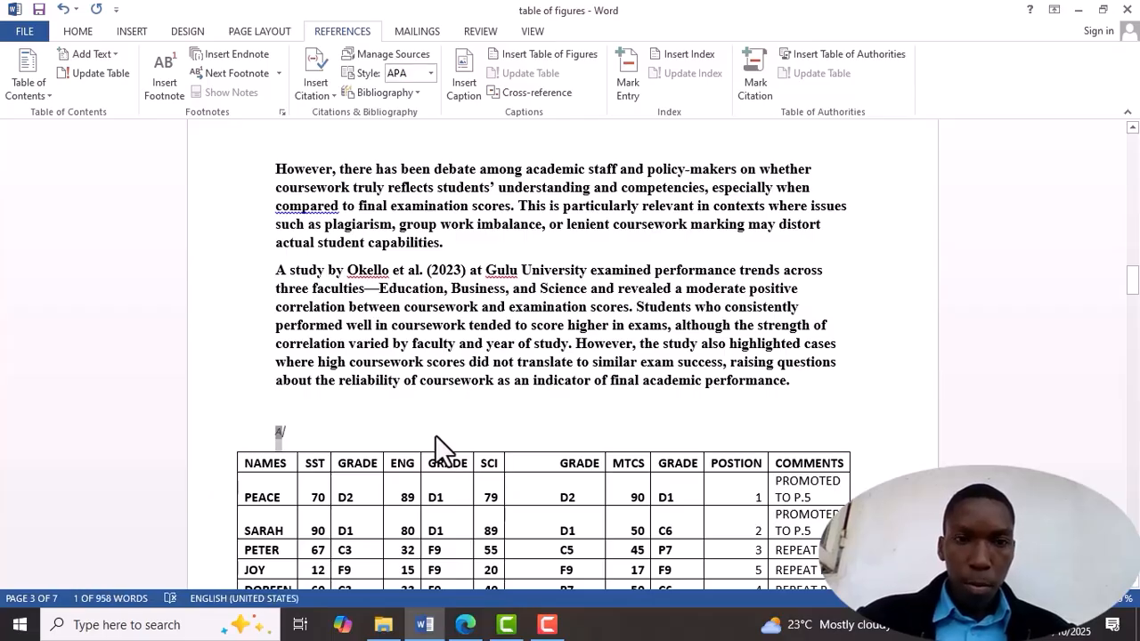
left_click(415, 434)
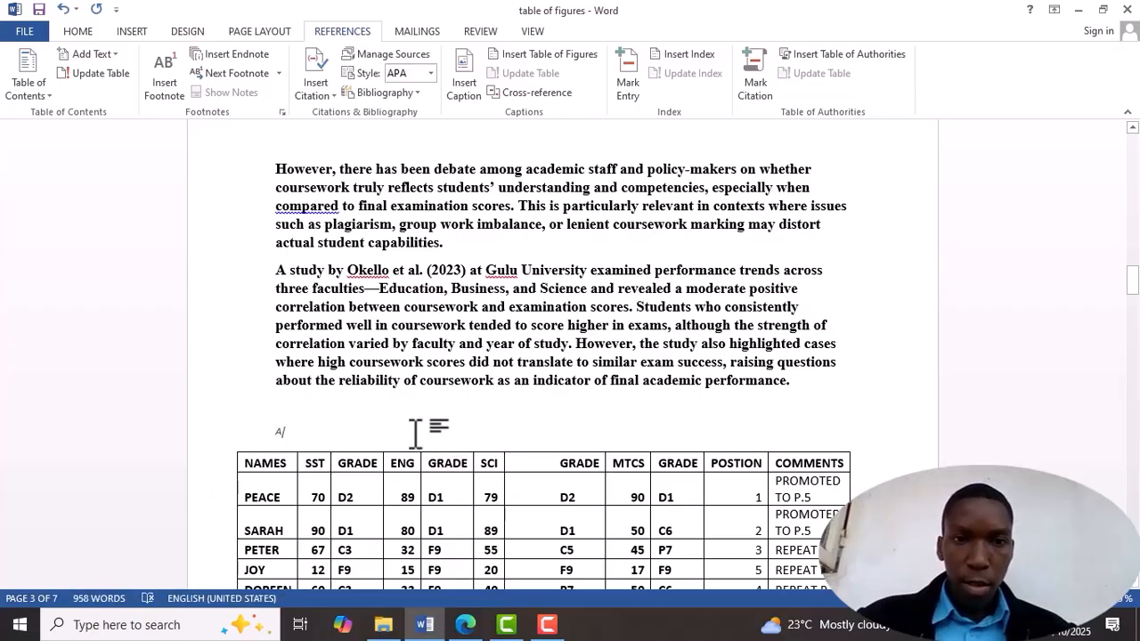
type("RE")
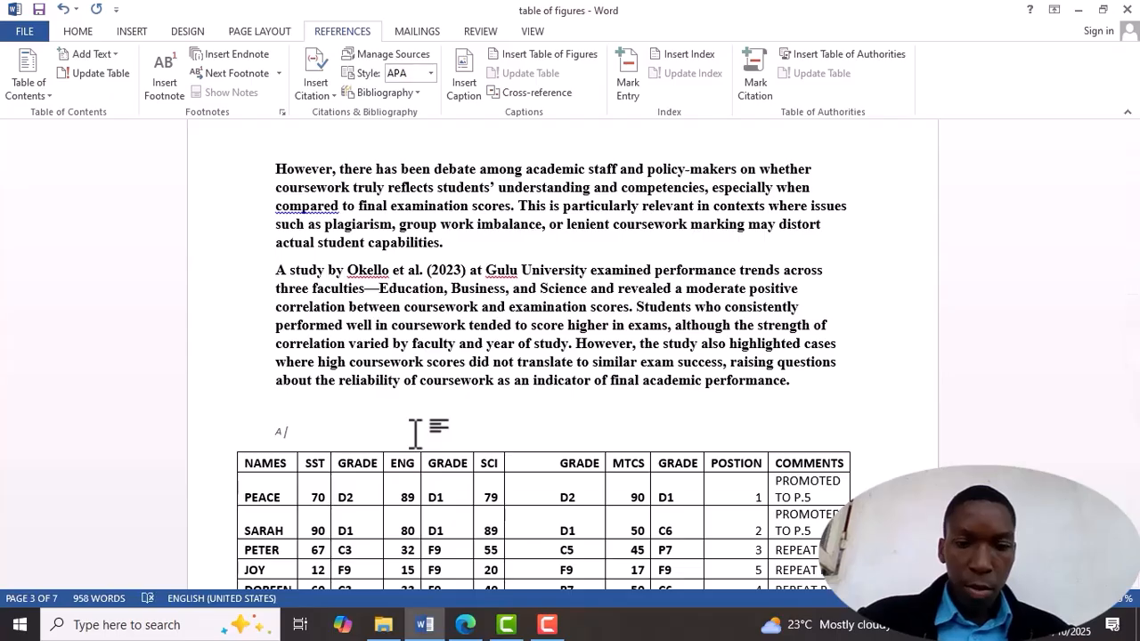
type("PORTD")
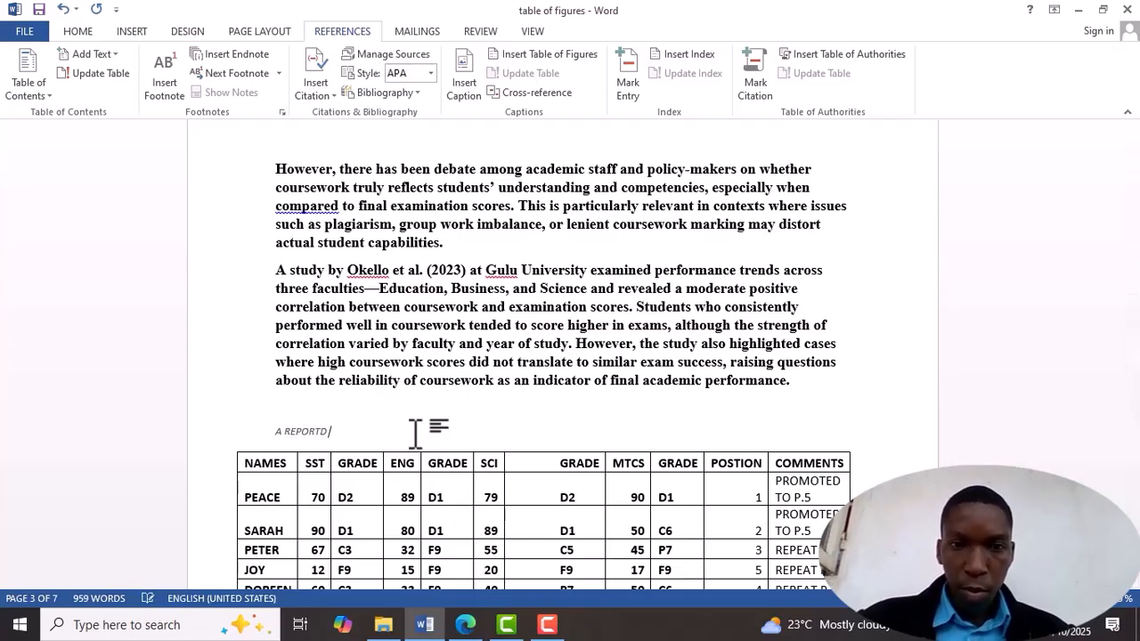
key("BackSpace")
key("BackSpace")
type("S OF L")
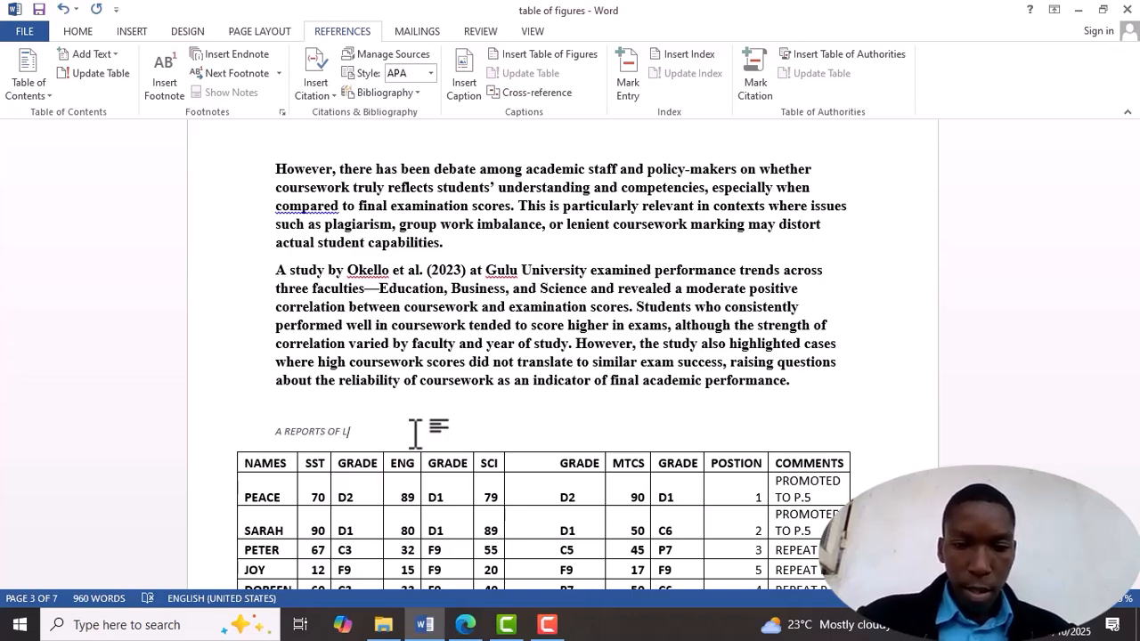
type("EARNERS IN P")
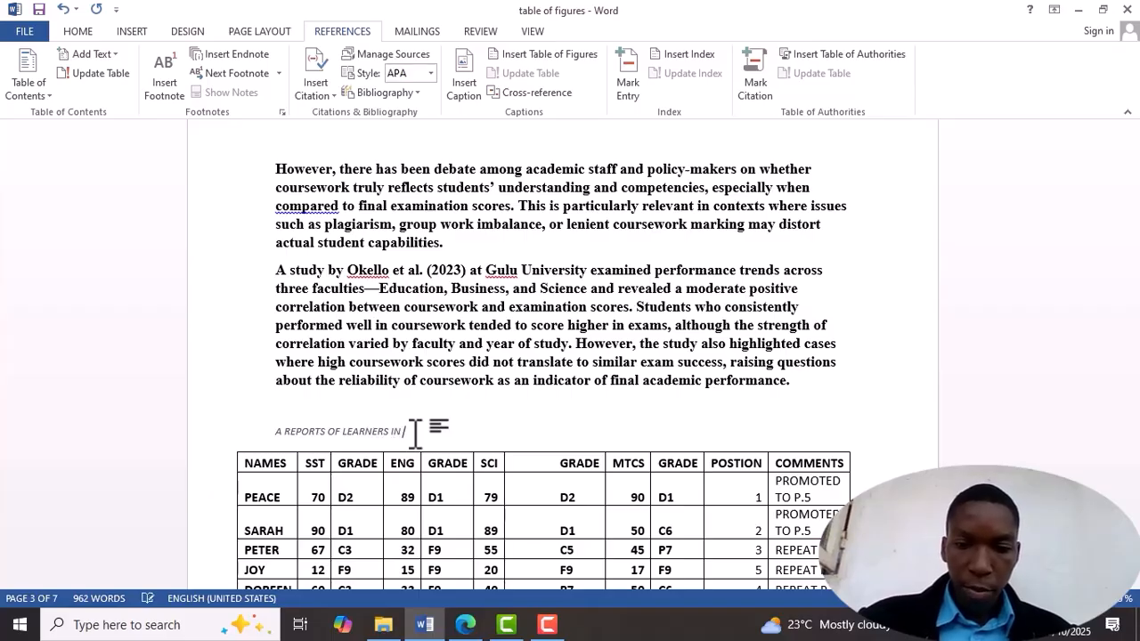
type("RIMAR")
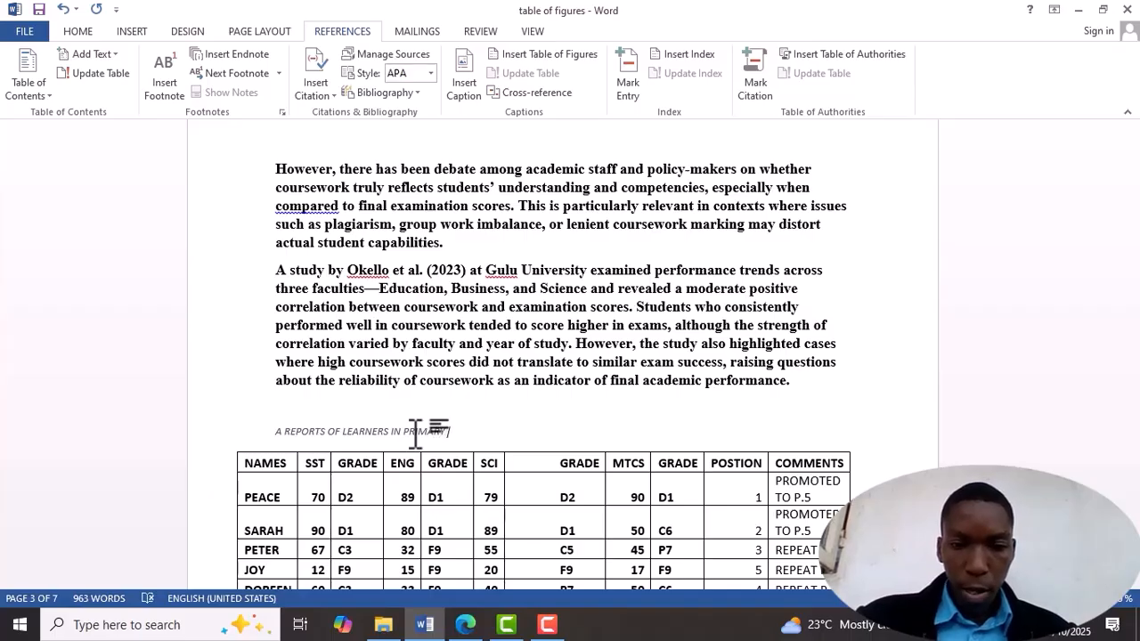
type("Y 4 CLASS")
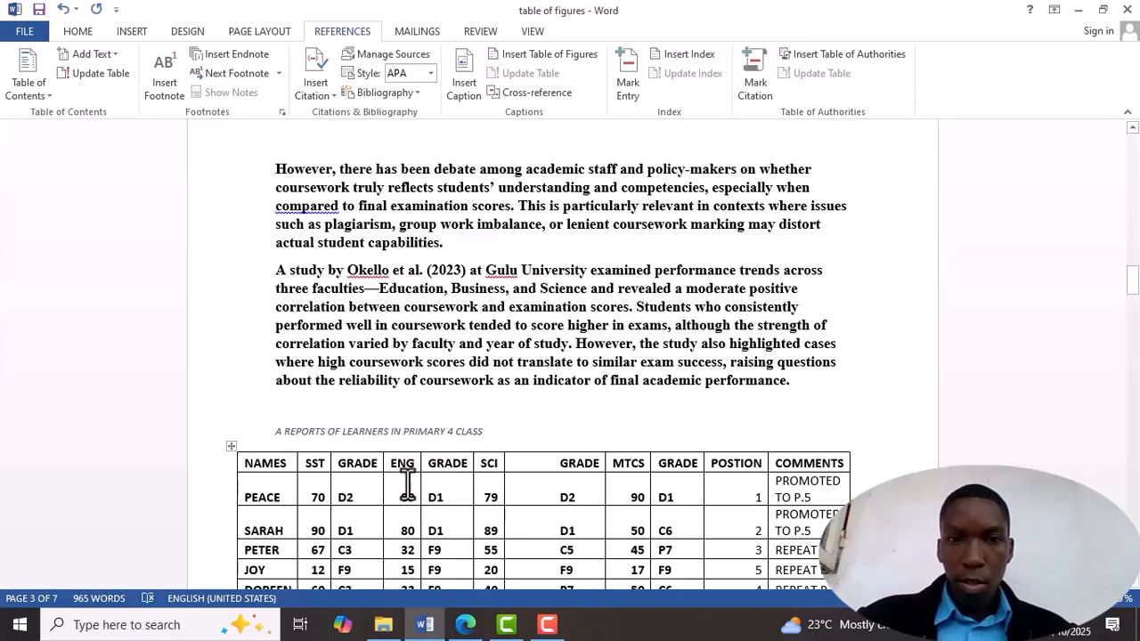
Change the numbering format of the Table captions to 1, 2, 3 without creating a new label
left_click(326, 432)
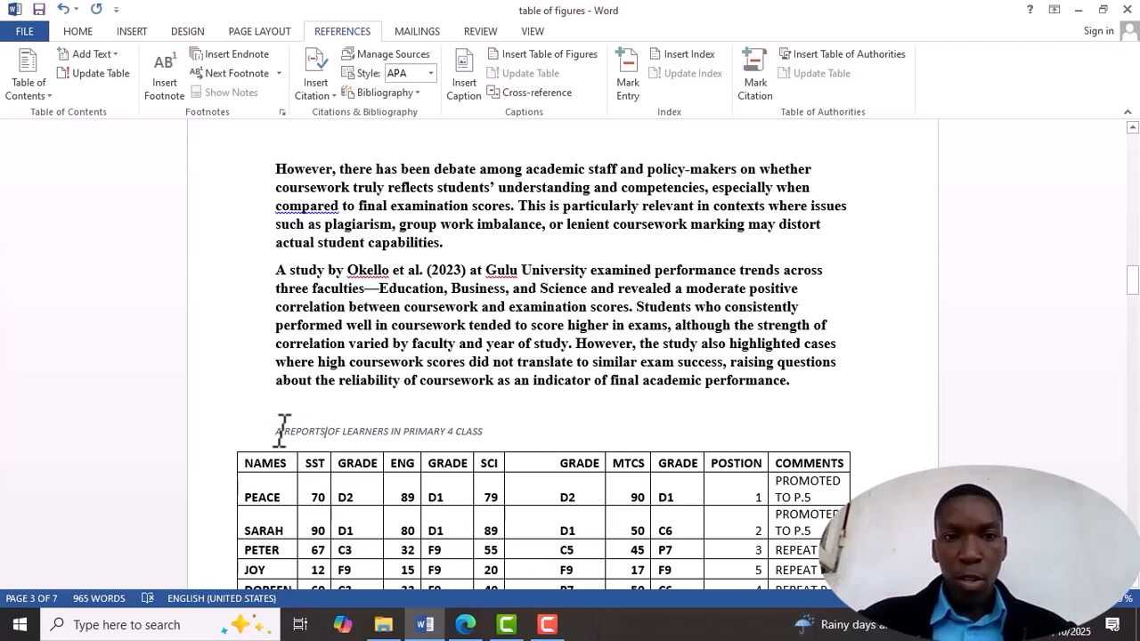
left_click(468, 88)
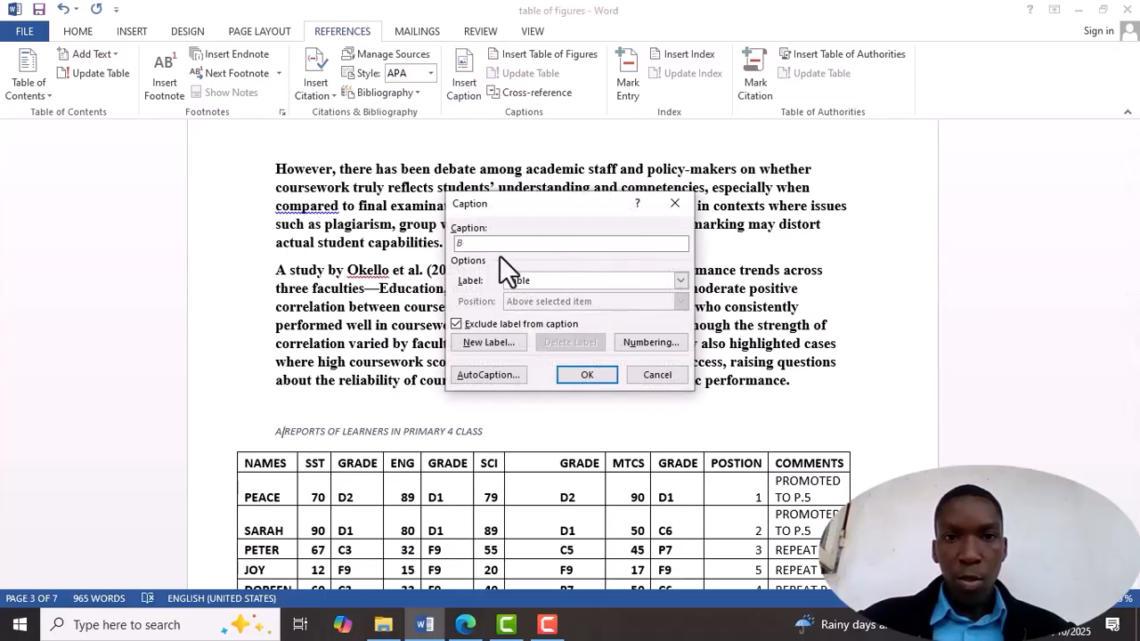
left_click(682, 281)
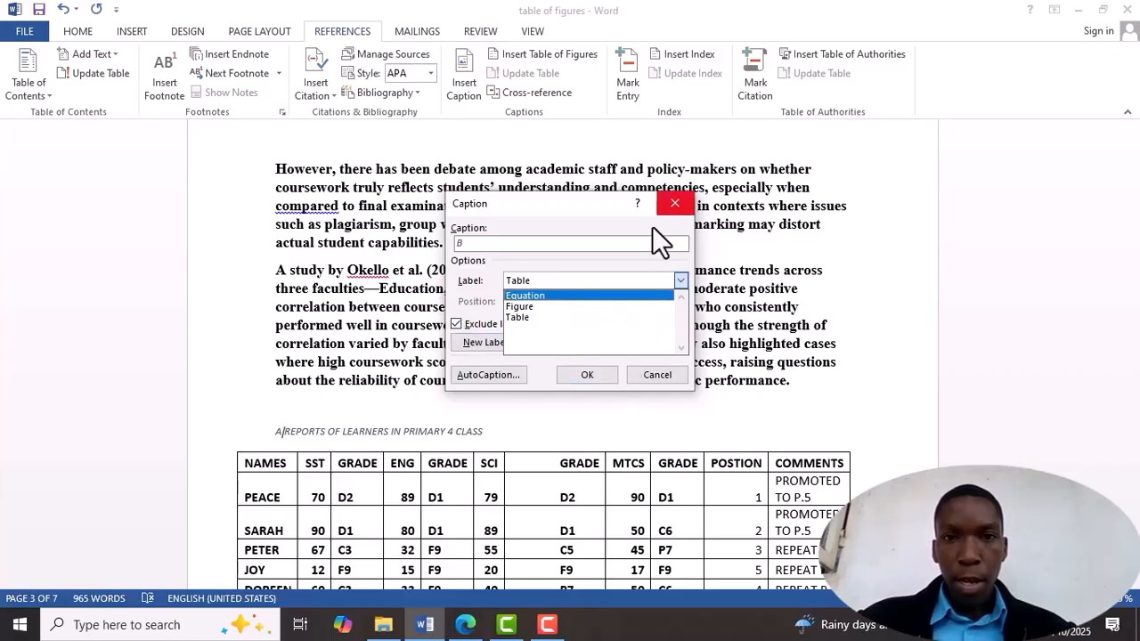
left_click(466, 342)
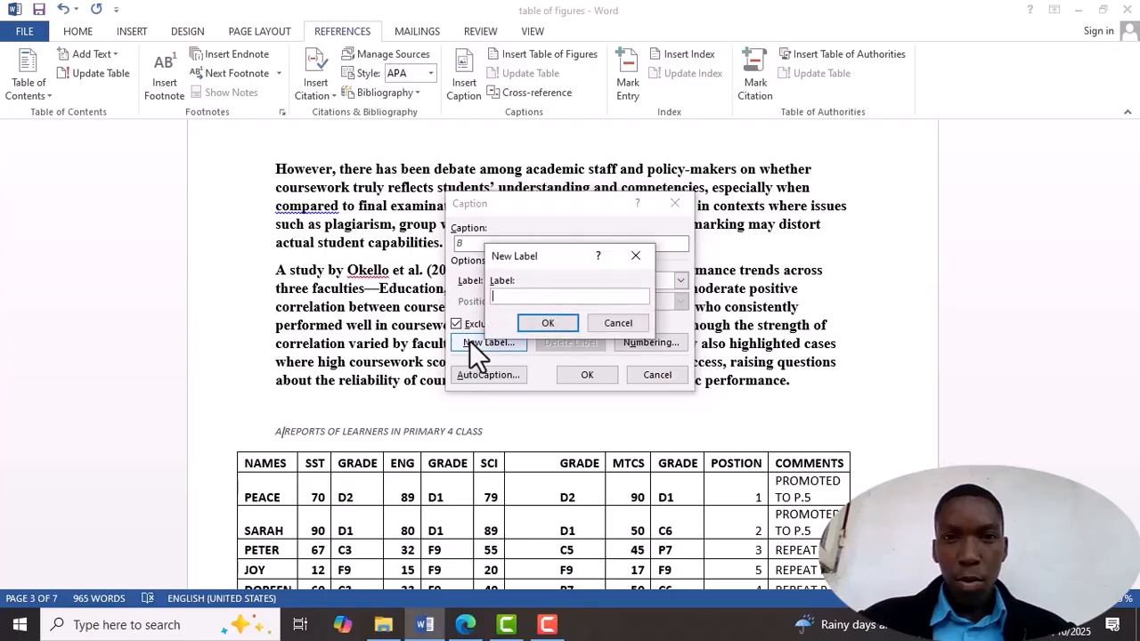
left_click(634, 257)
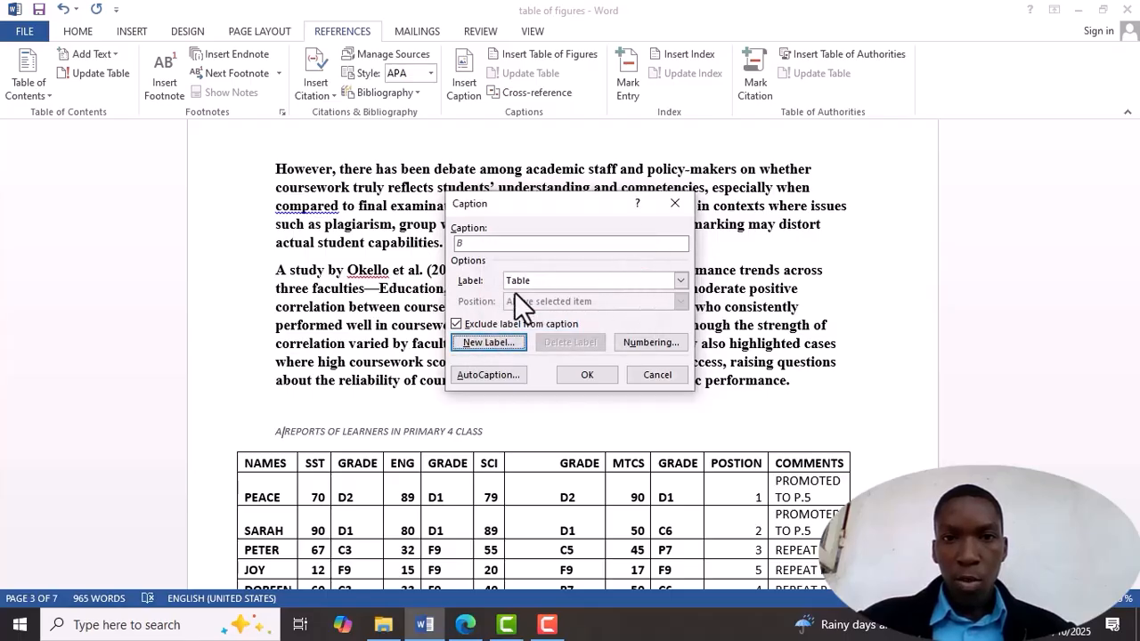
left_click(633, 340)
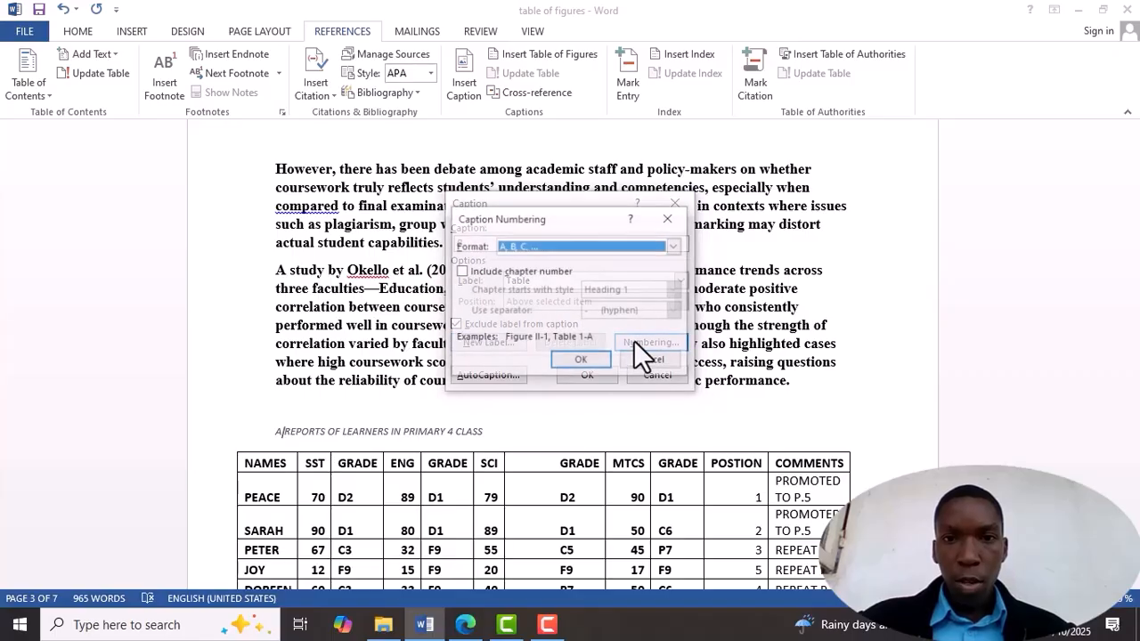
left_click(679, 246)
left_click(557, 264)
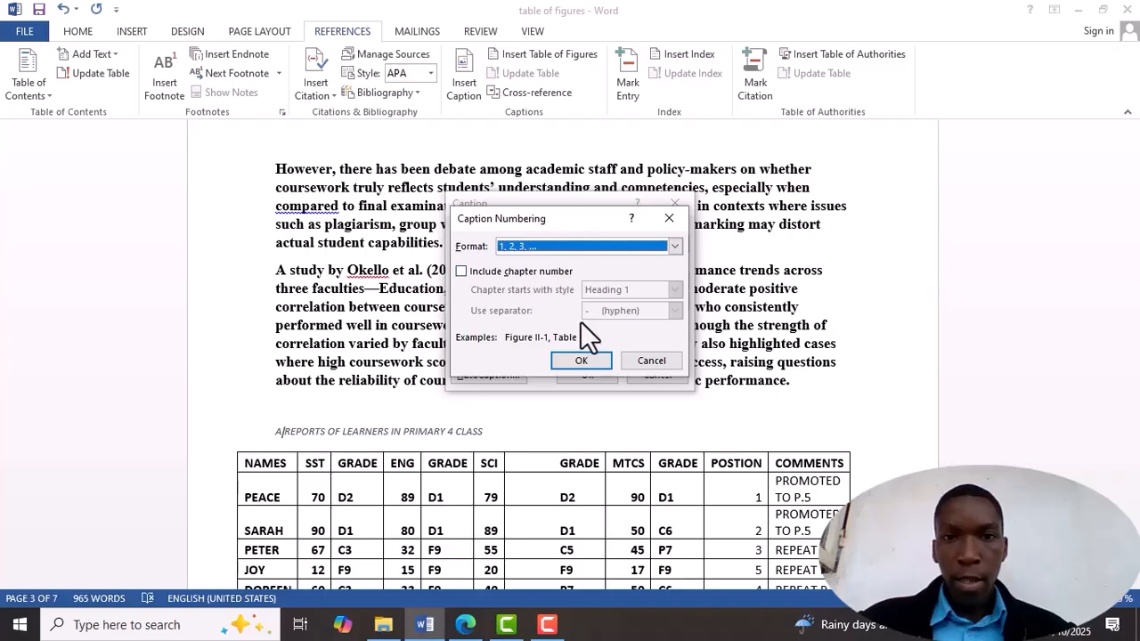
left_click(580, 358)
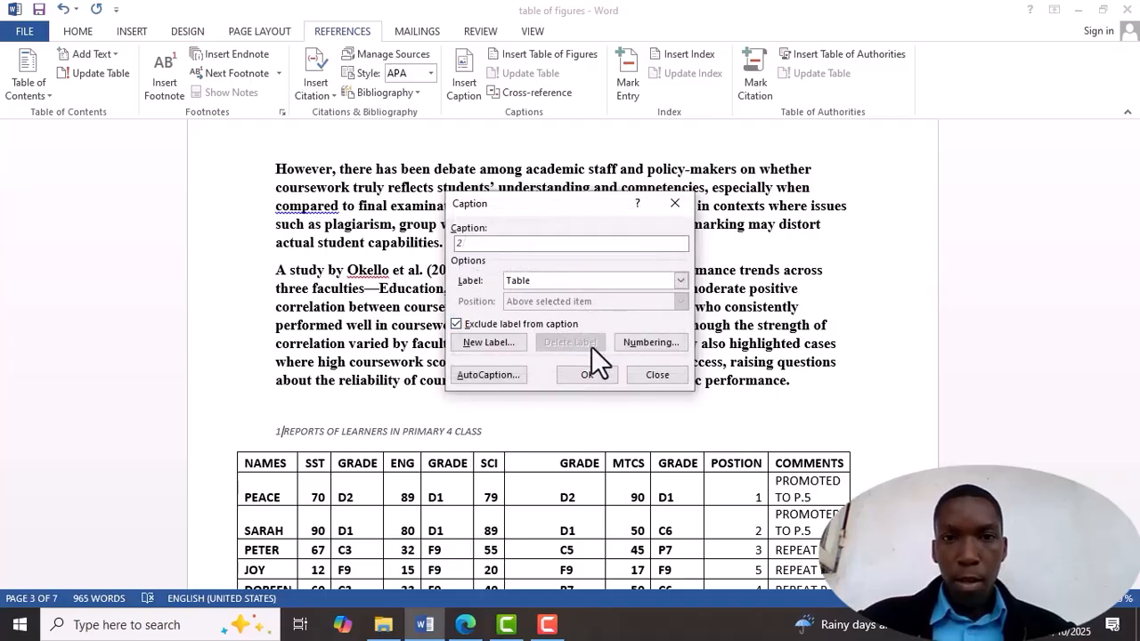
Close the caption settings by accepting them and delete the extra number 2 inserted in the grades table's caption
left_click(583, 375)
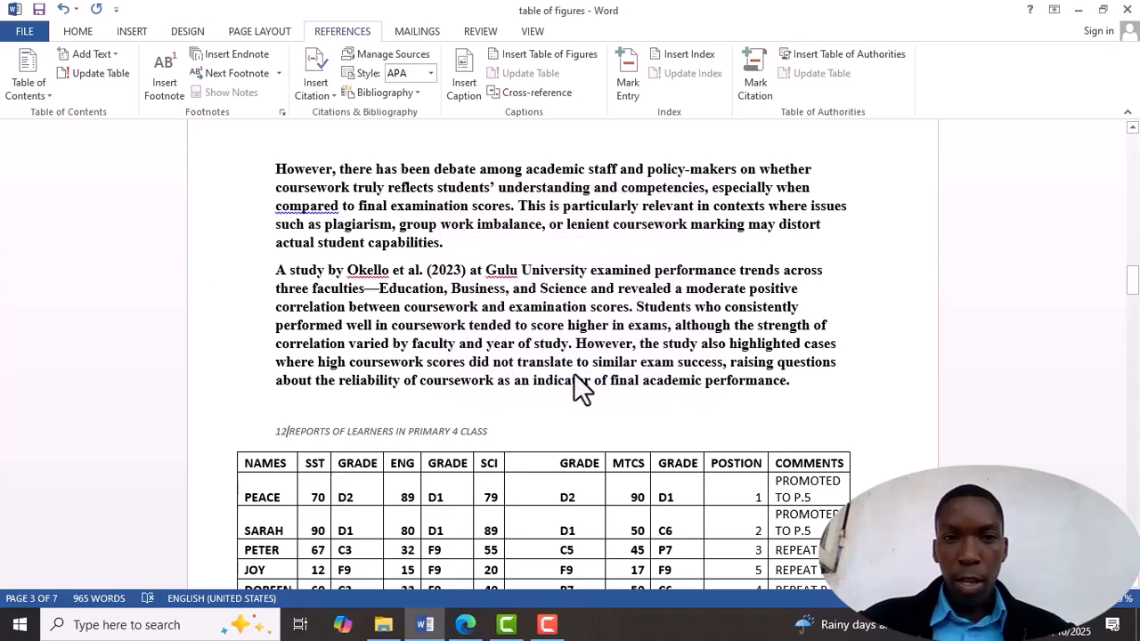
key("BackSpace")
key("BackSpace")
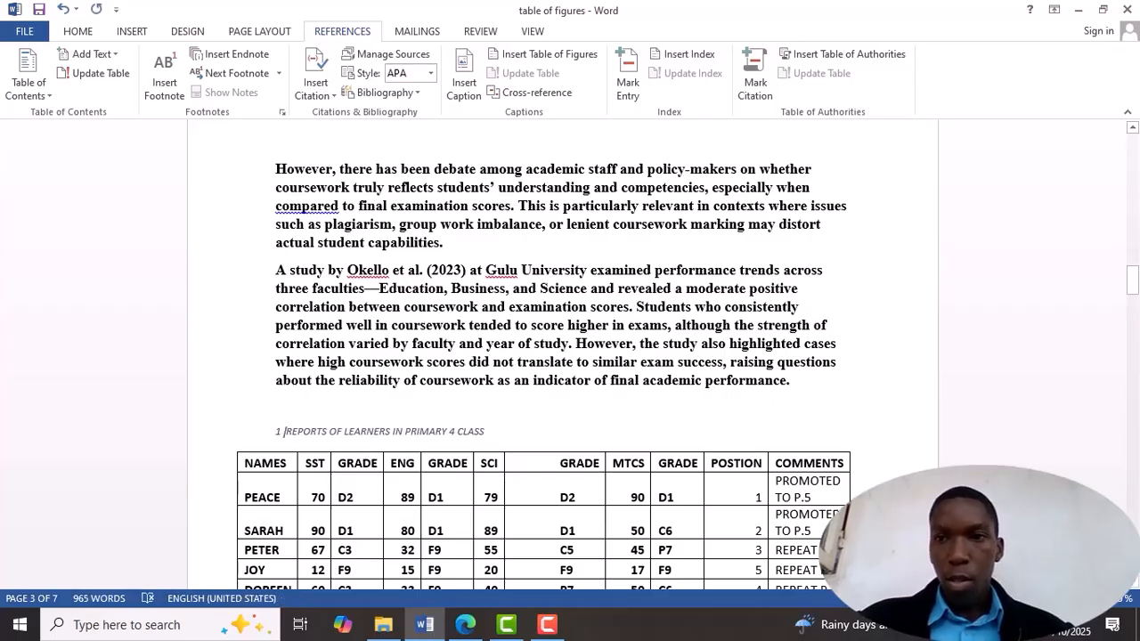
Insert the caption "NAMES OF SPEAKERS FROM THE MINISTRY OF HEALTH" after the number 2, above the table of titles, names and cities
left_click_drag(1133, 281, 1136, 374)
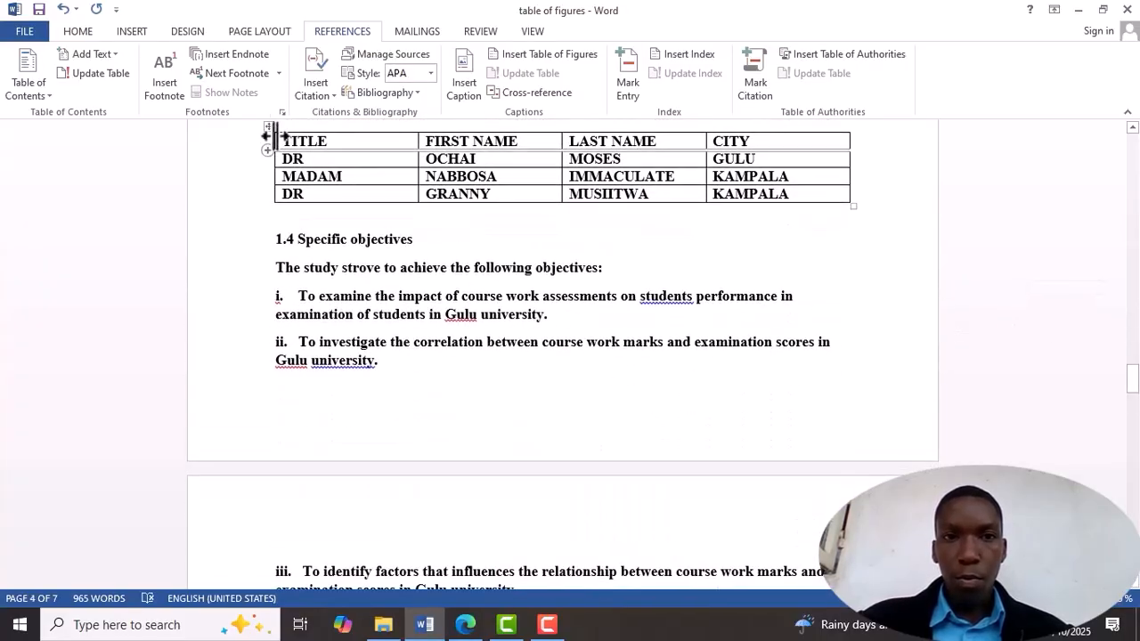
left_click_drag(283, 141, 753, 196)
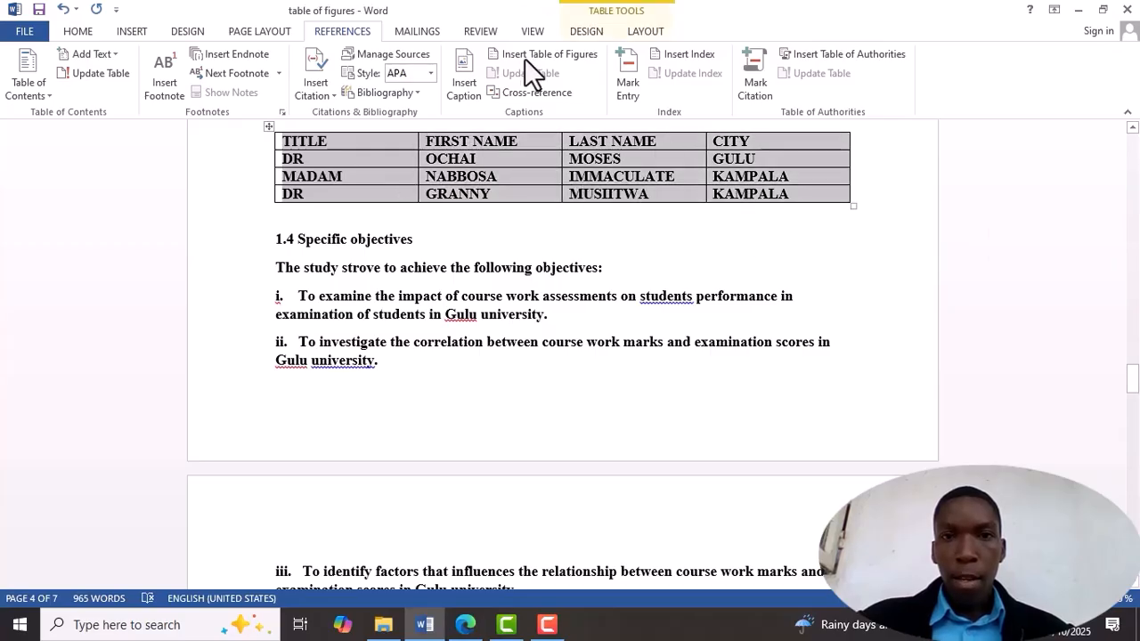
left_click(465, 89)
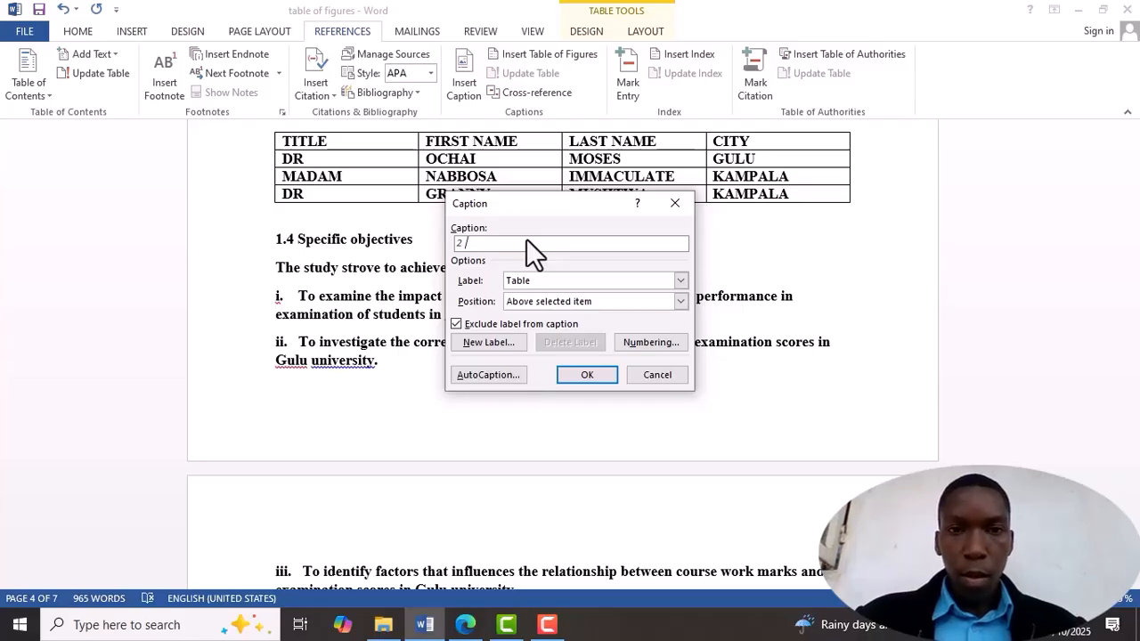
type("NAMES OF SPEAK")
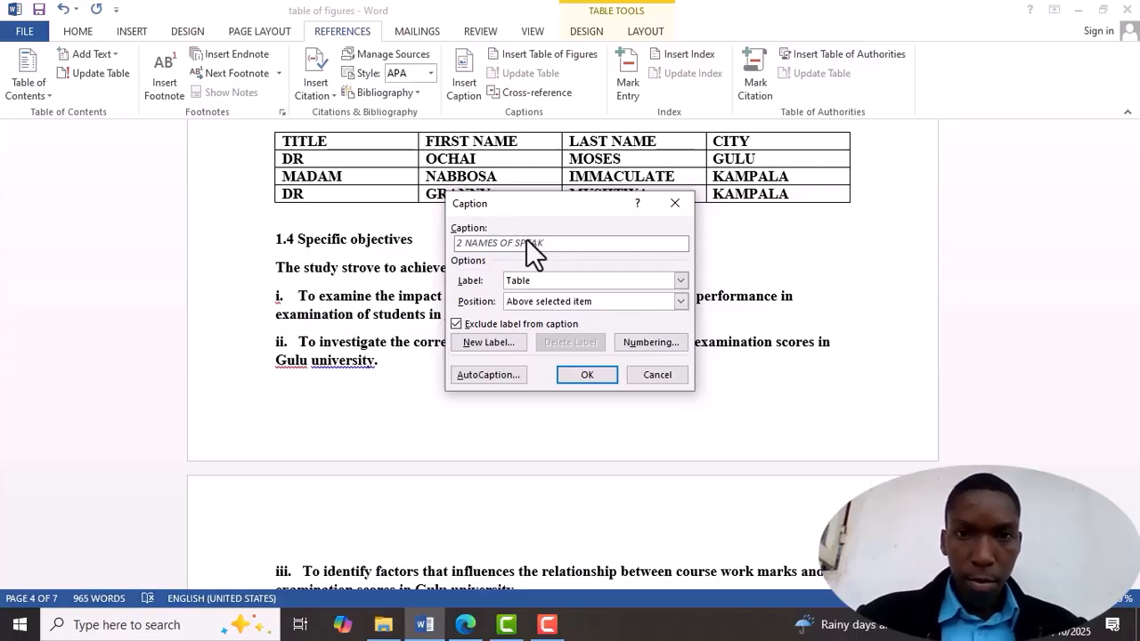
type("ERS ")
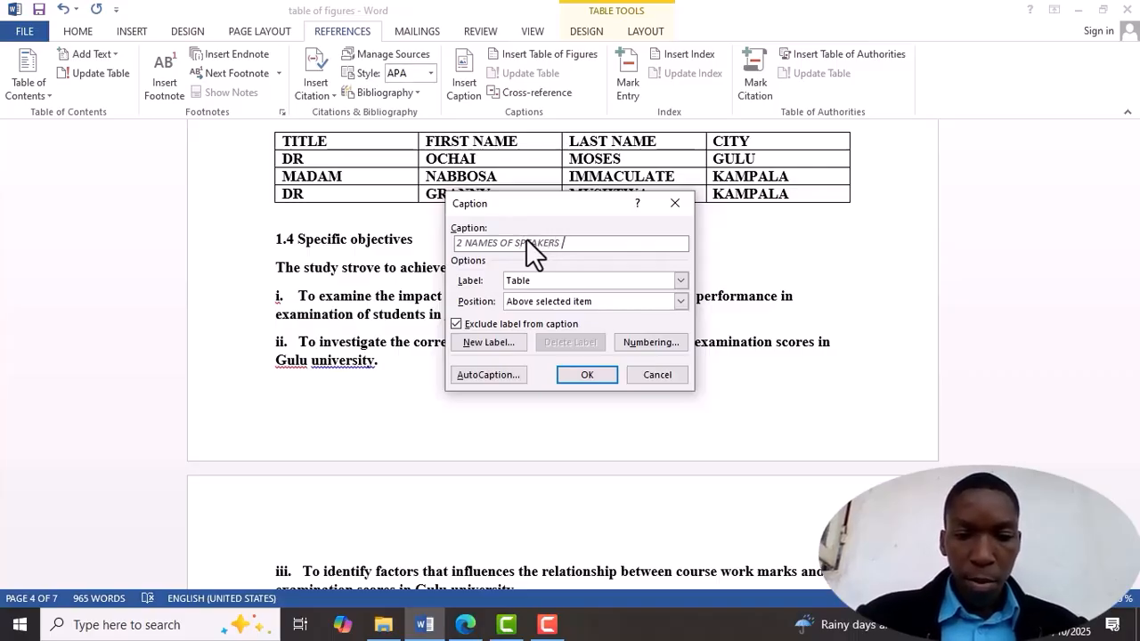
type("FROM T")
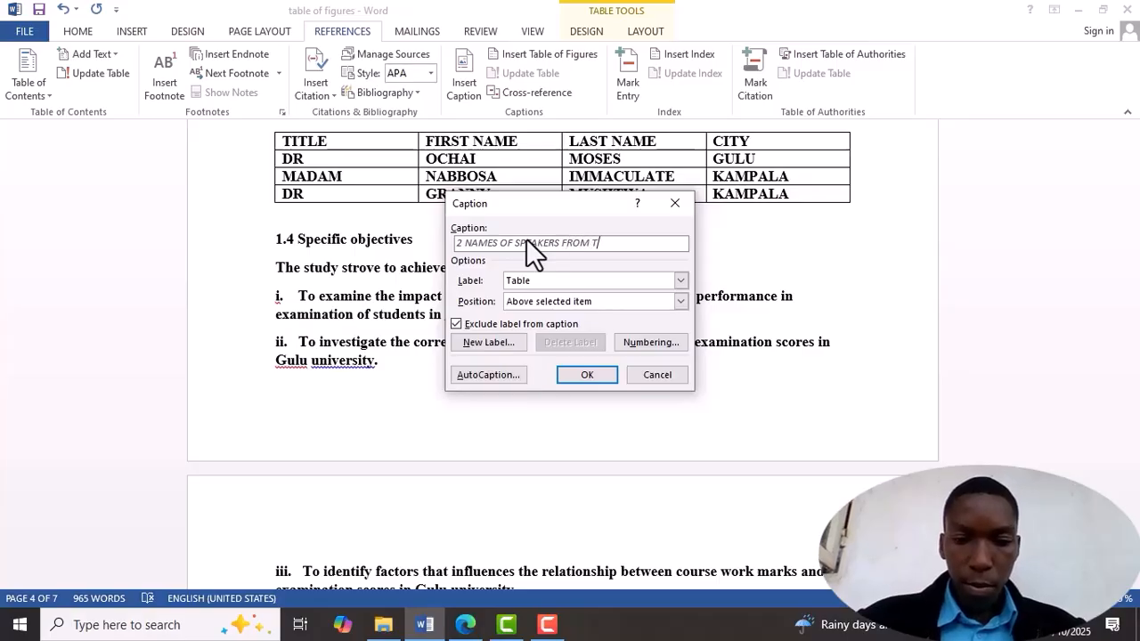
type("HE MINISTY")
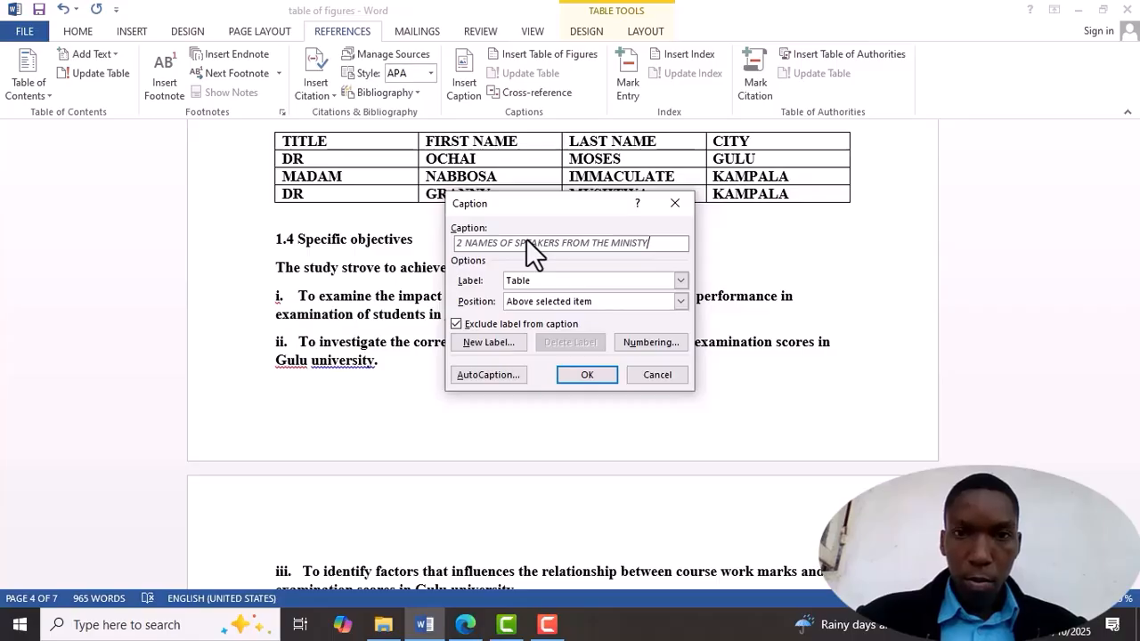
key("BackSpace")
type("RY O")
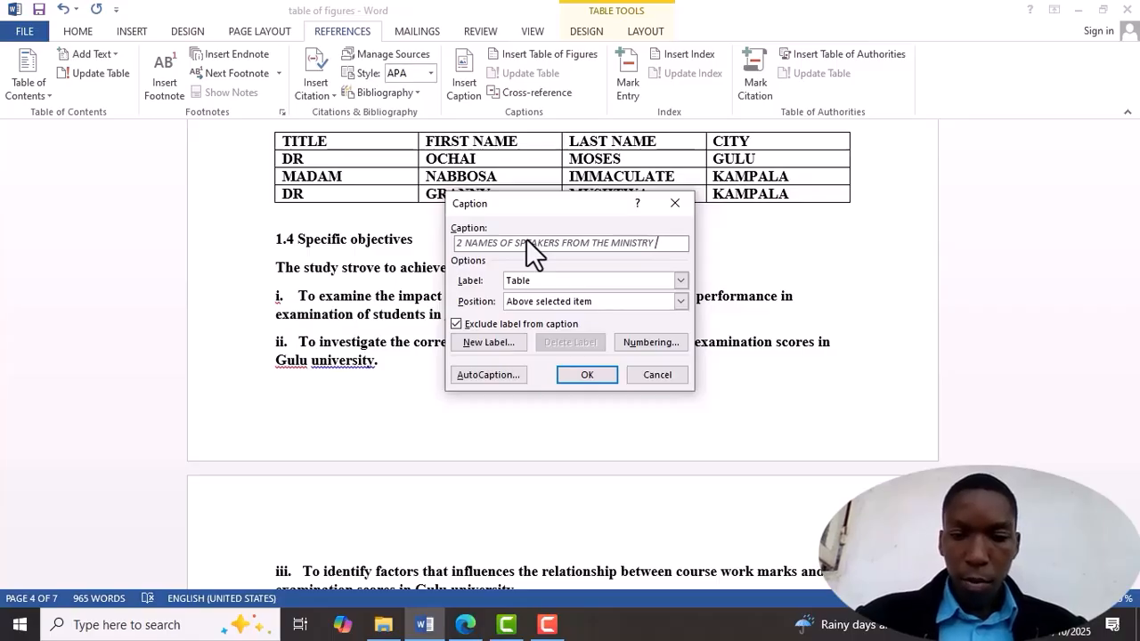
type("F H")
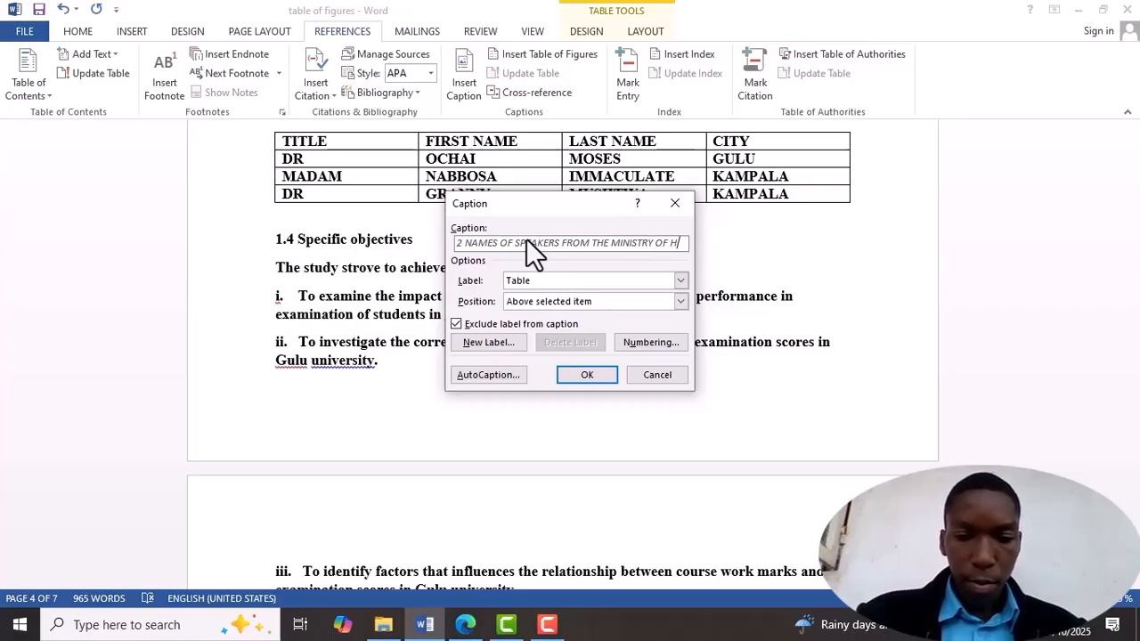
type("EALTH")
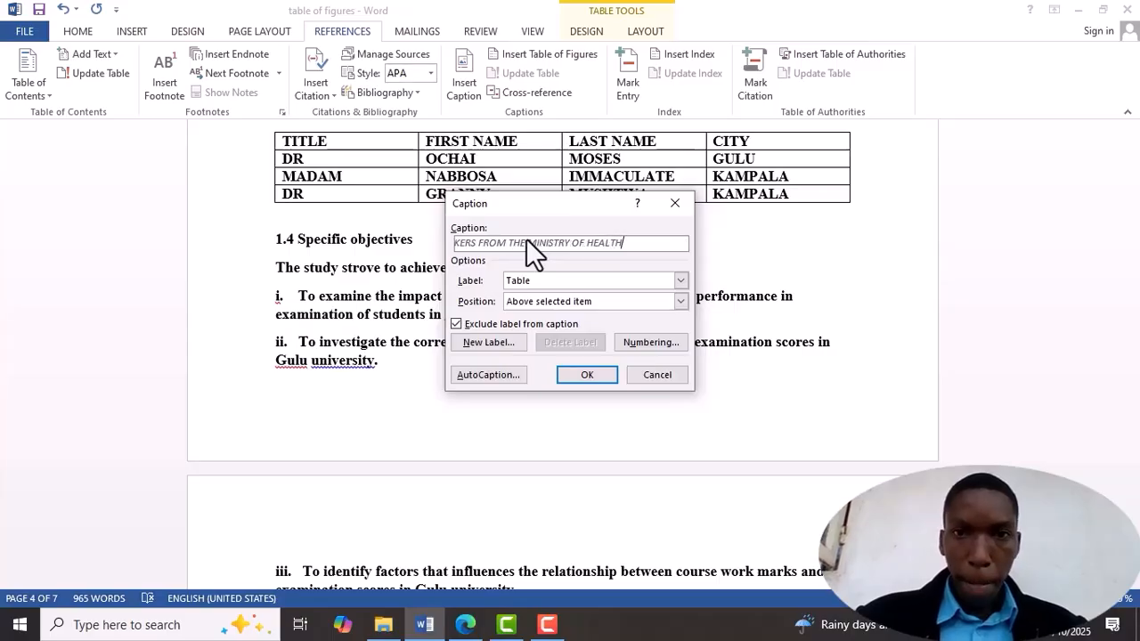
left_click(563, 373)
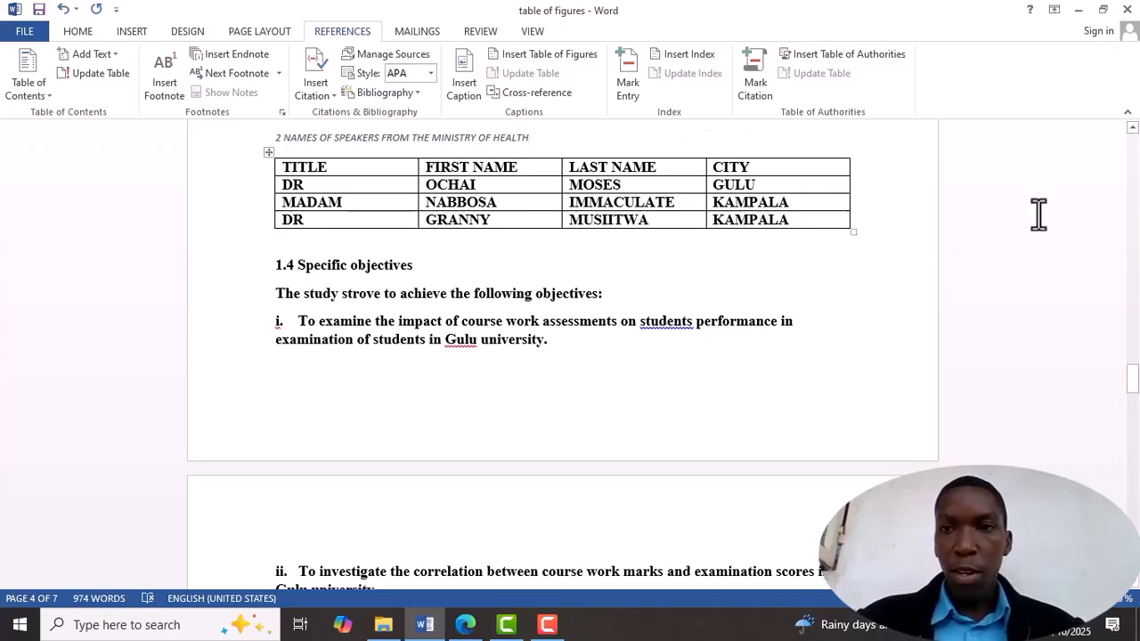
Start a caption for the foods table under 1.6.1 reading "NAMES OF DIFFERENT FOODS AND THEIR FOOD VALUES THEY PROVIDE" after the number 3
left_click_drag(1132, 381, 1134, 405)
left_click(600, 476)
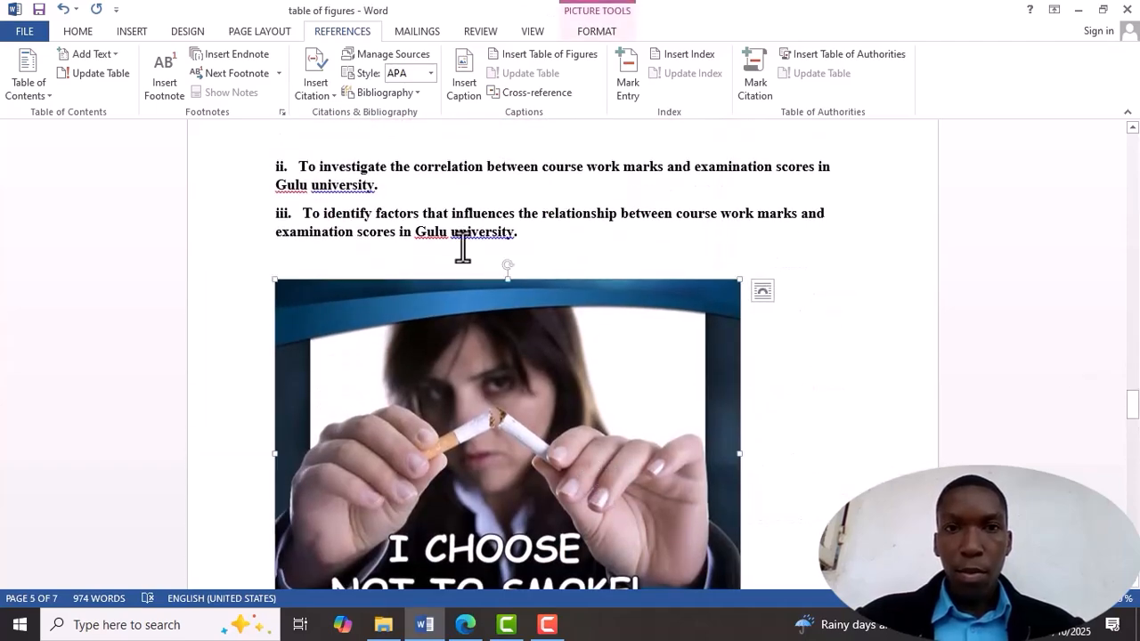
left_click_drag(1133, 408, 1134, 462)
left_click_drag(281, 399, 722, 456)
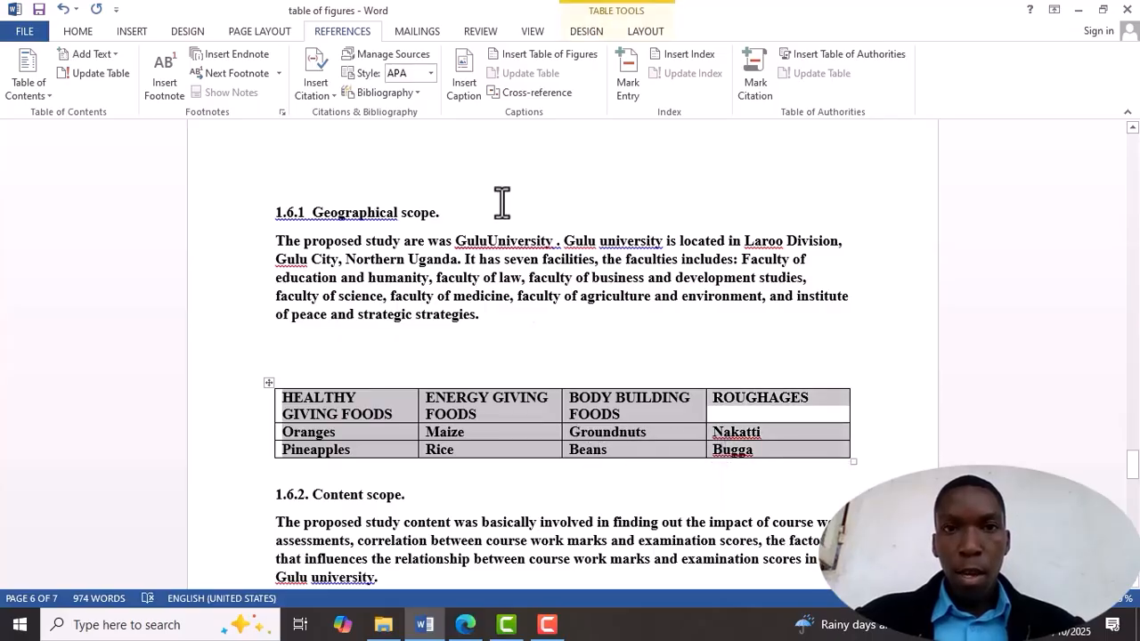
left_click(464, 75)
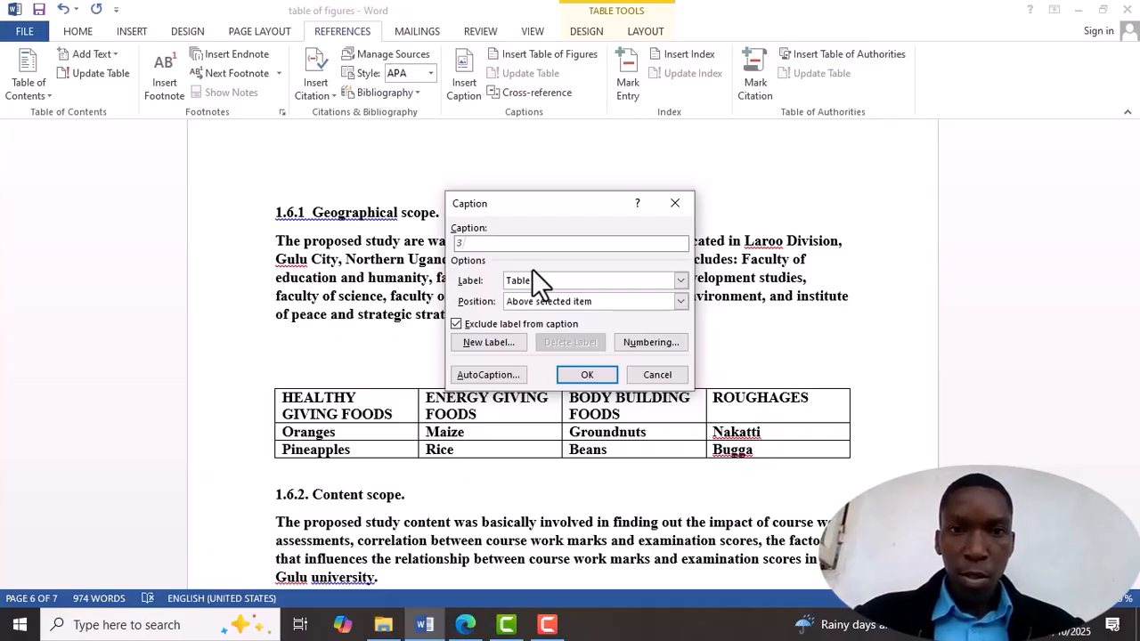
type("NAMES")
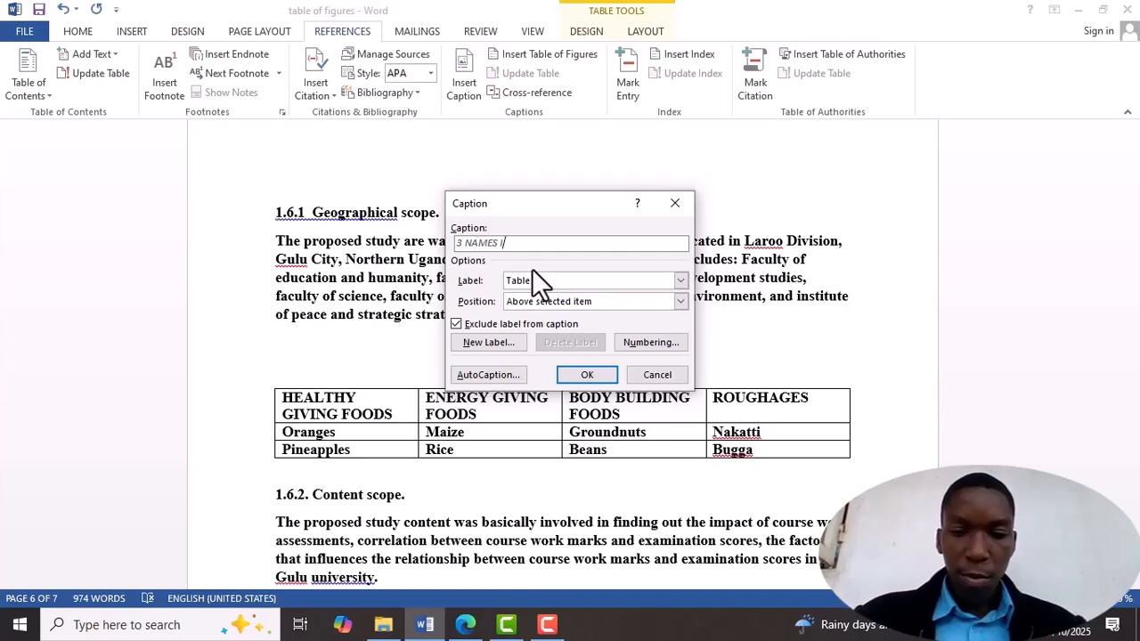
type(" OF DIFFER")
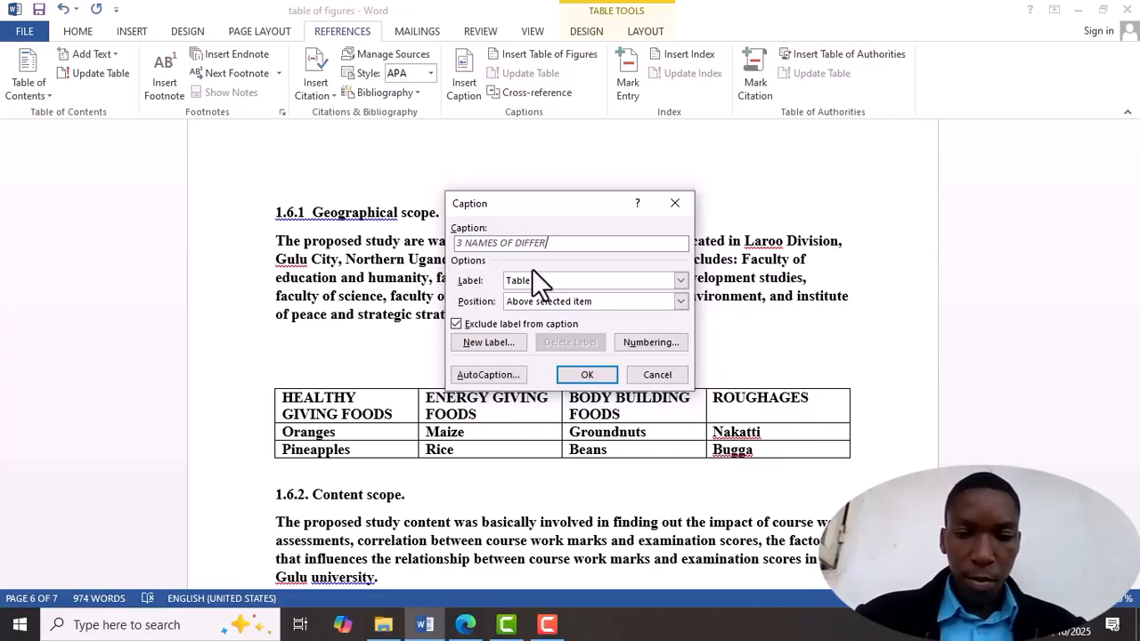
type("ENT FOO")
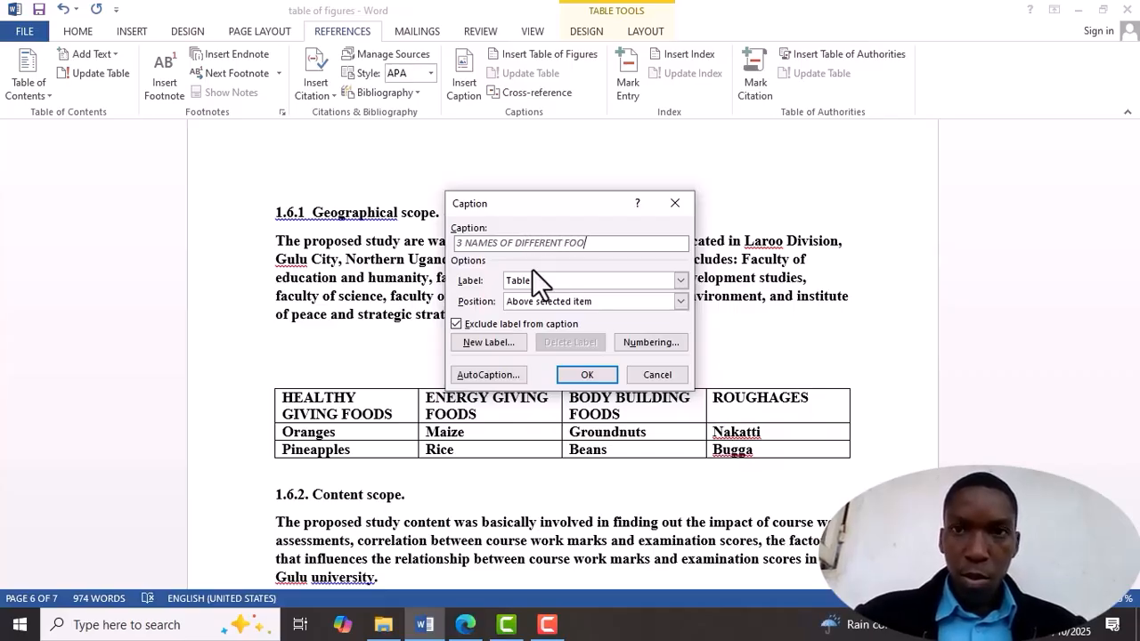
type("DS ")
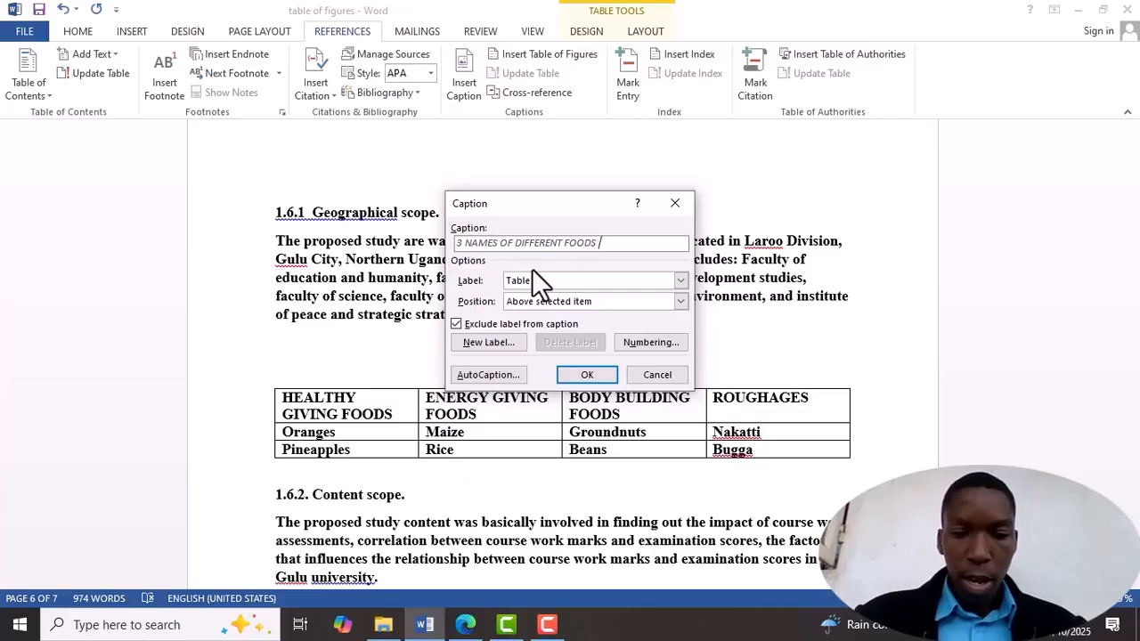
type("AND ITH")
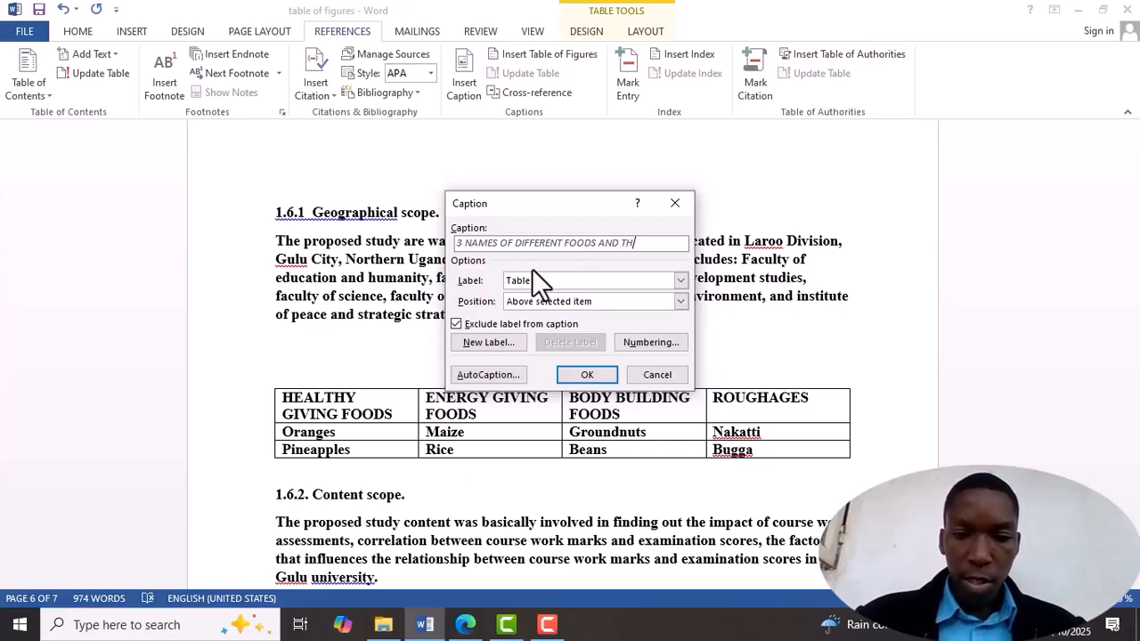
type("EIR FOO")
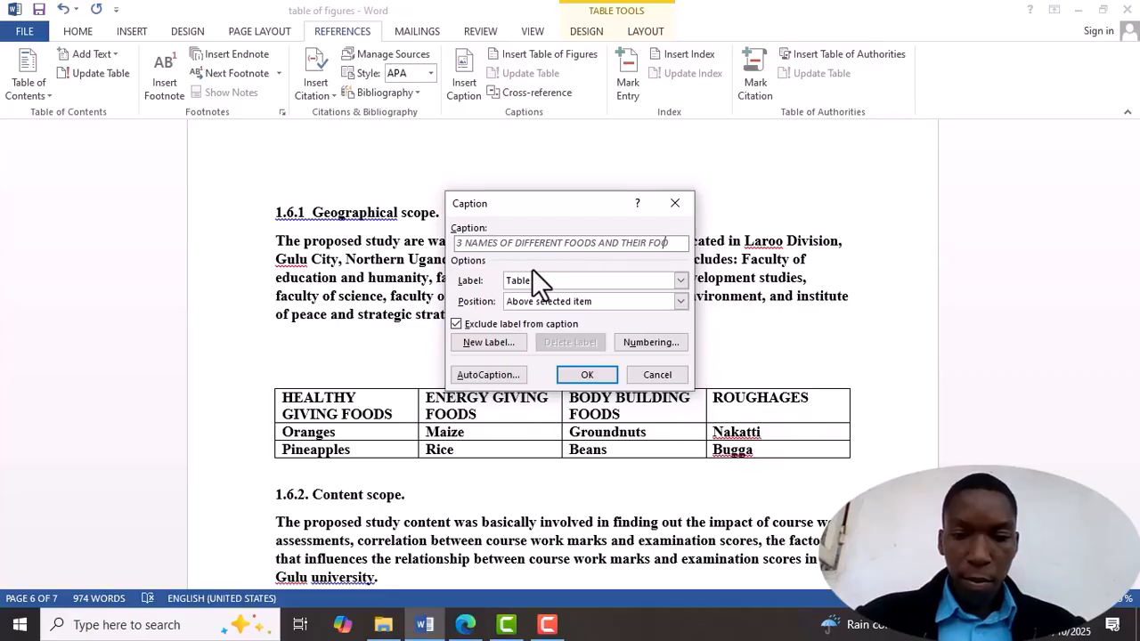
type("D VALUES THEY PROVI")
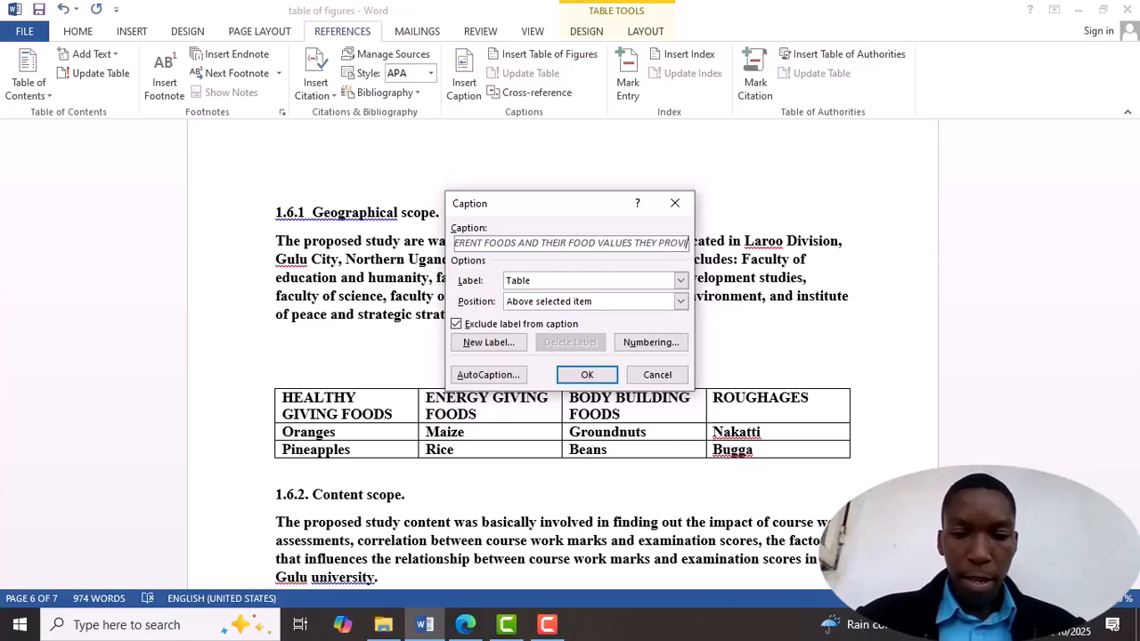
type("DE")
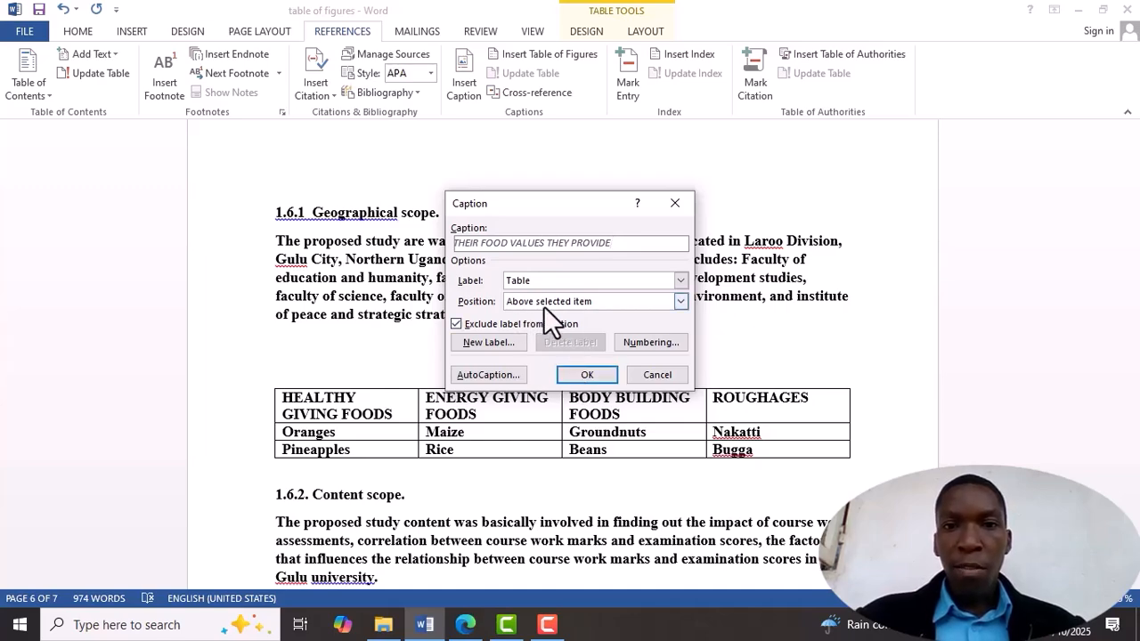
Set the caption's position to above the selected item and insert it for the foods table
left_click(677, 300)
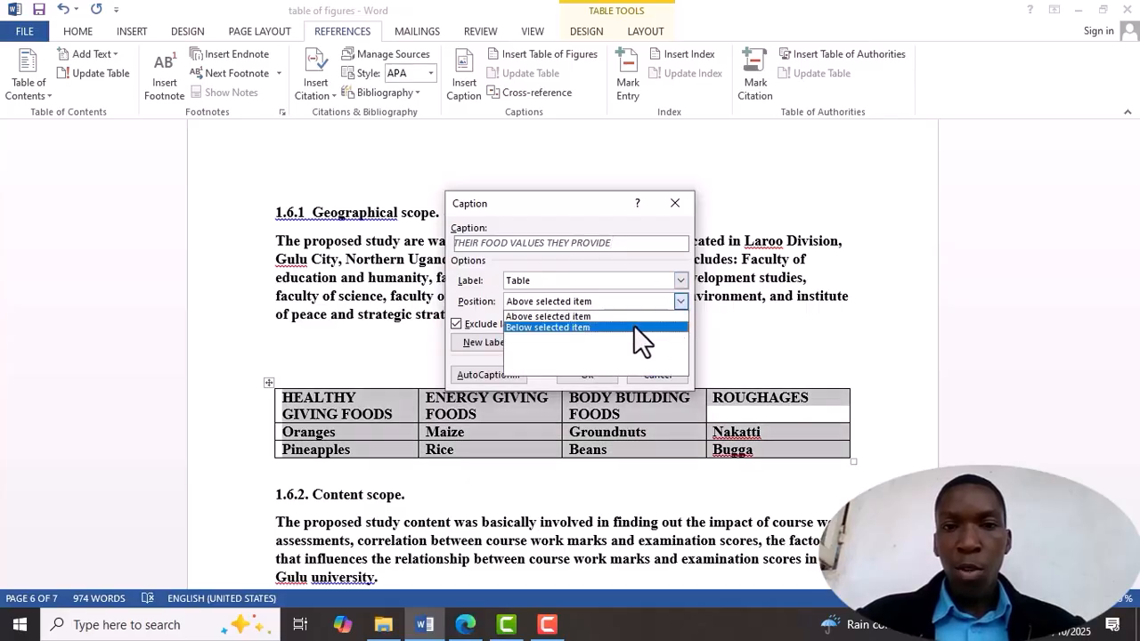
left_click(638, 316)
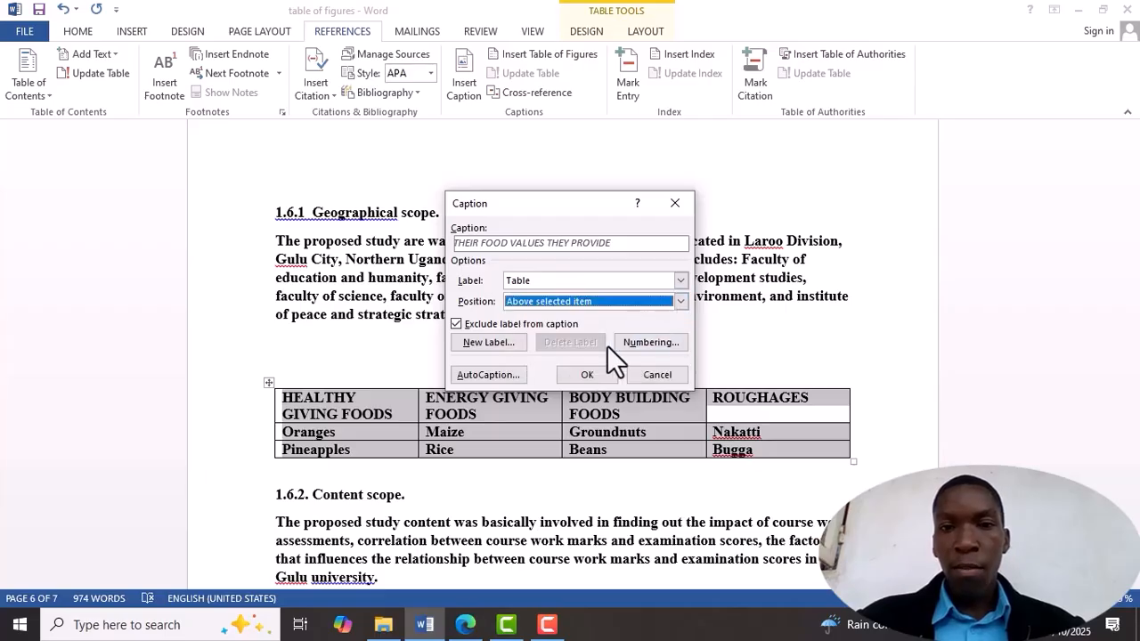
left_click(589, 375)
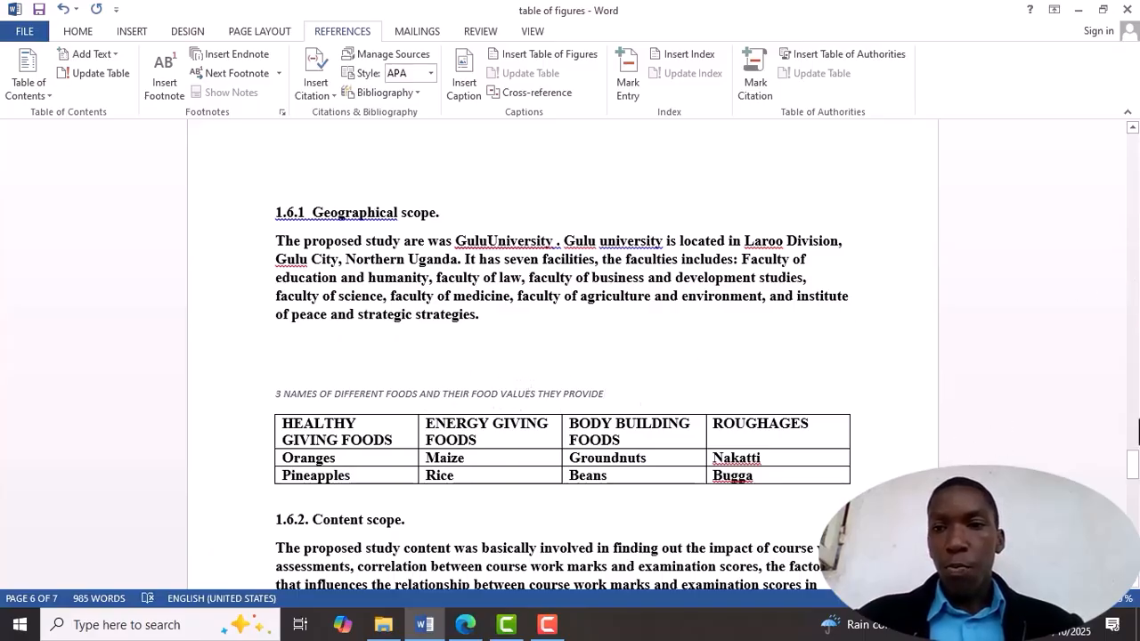
Insert a blank page before the "A TABLE OF FIGURES" heading and place the cursor on the new first page
left_click_drag(1134, 472, 1109, 122)
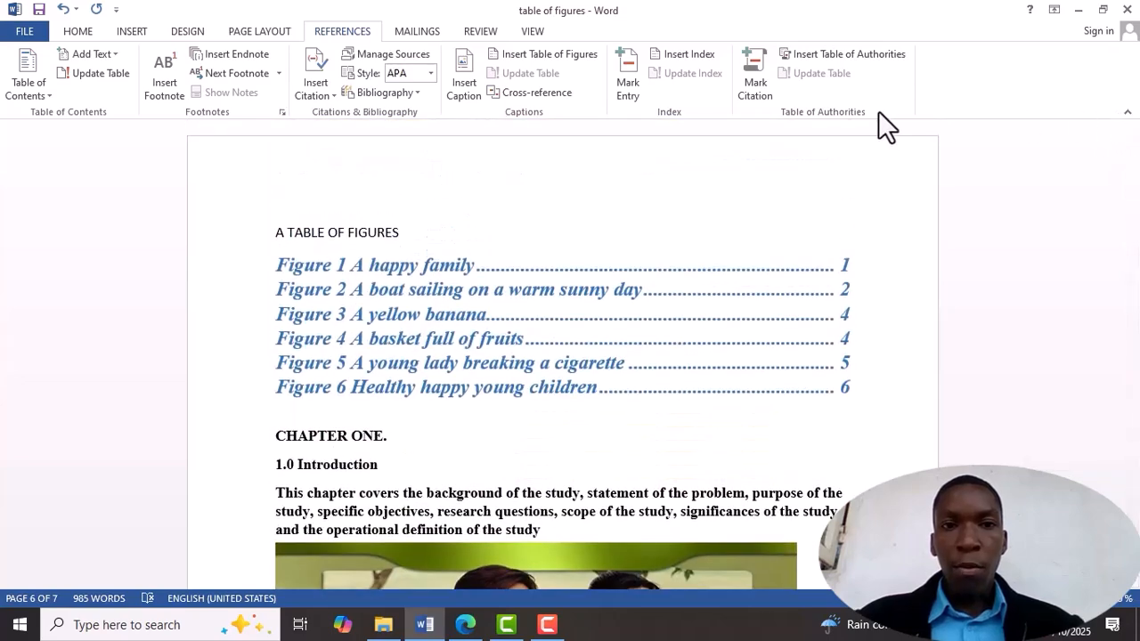
left_click(253, 239)
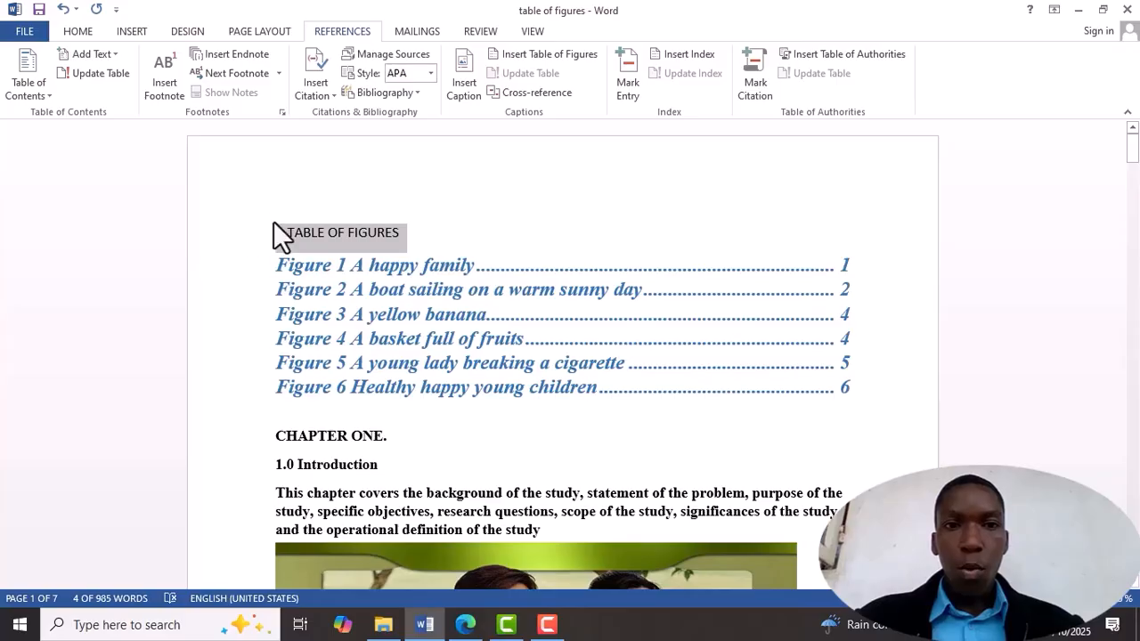
left_click(273, 223)
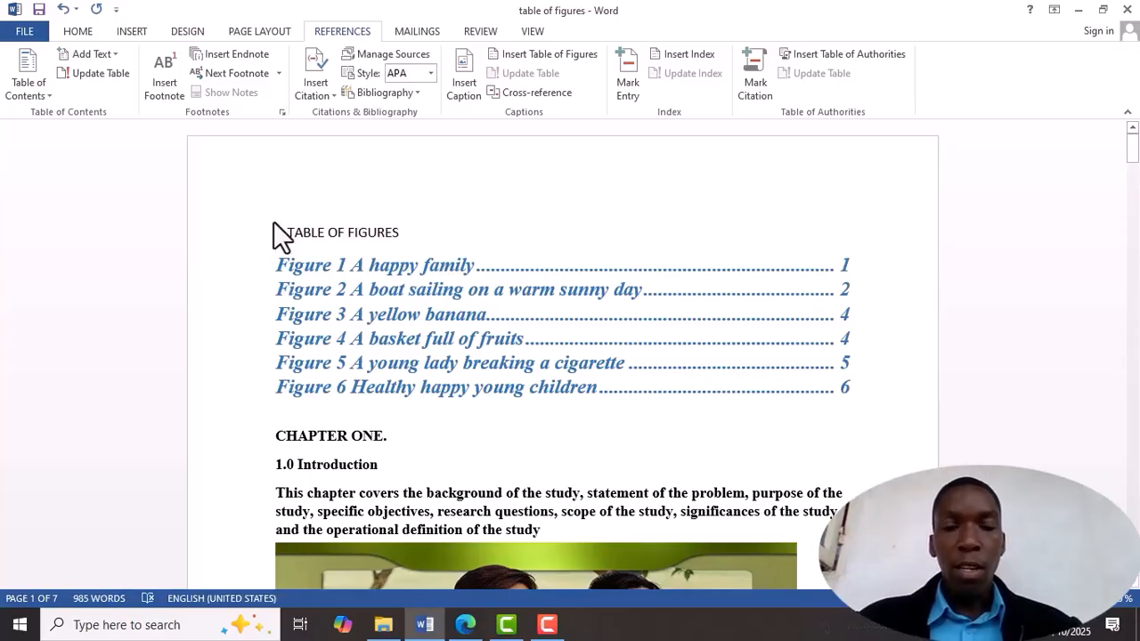
left_click(140, 36)
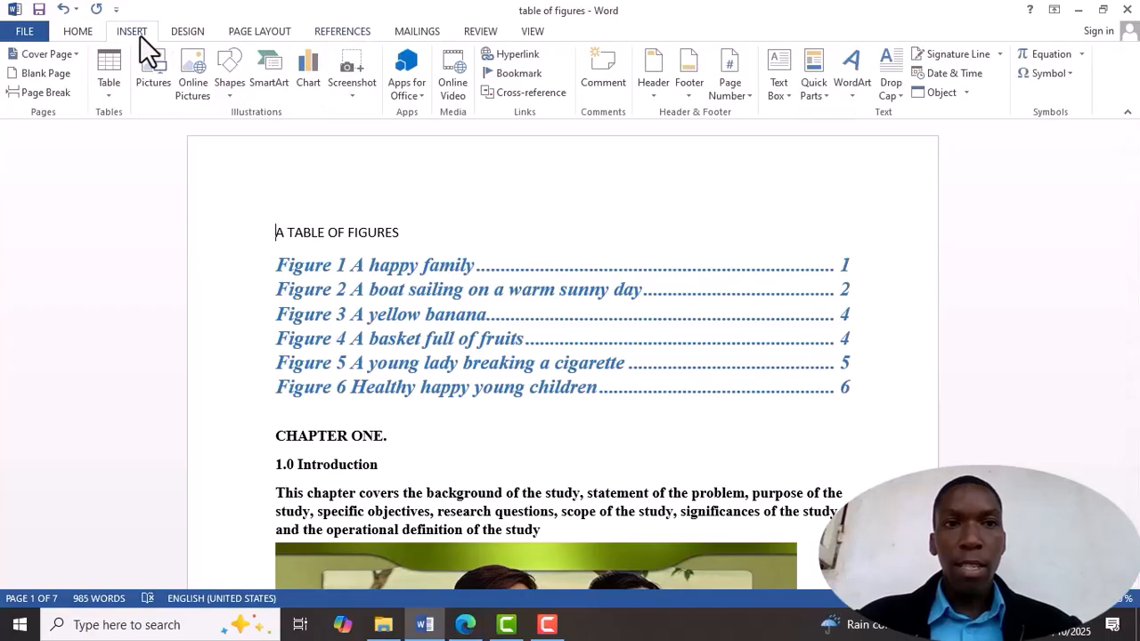
left_click(44, 73)
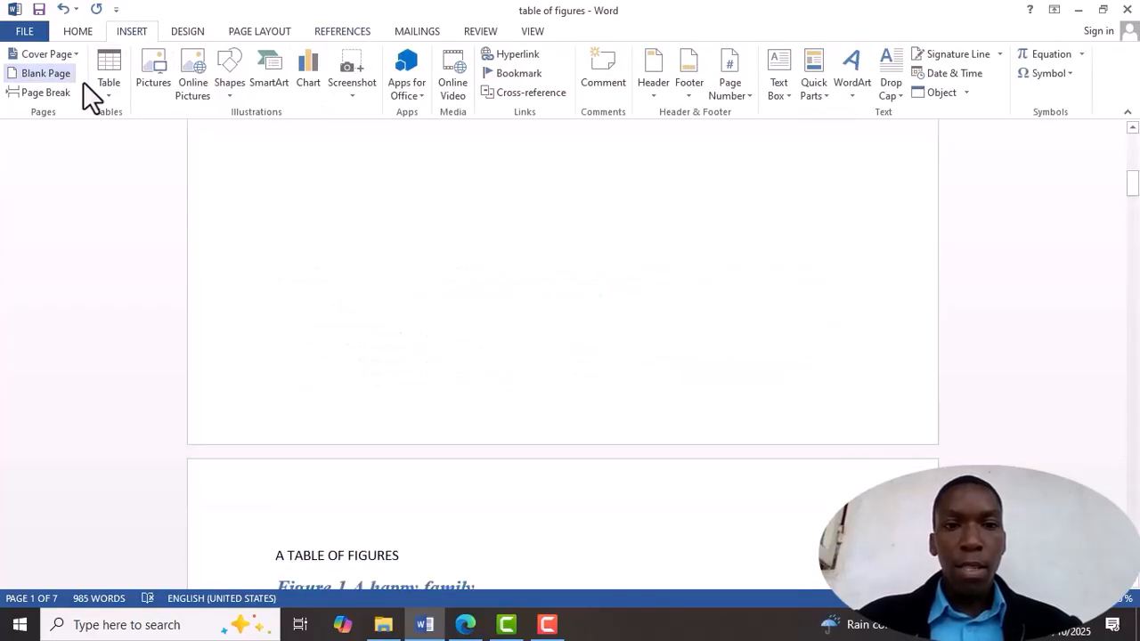
left_click_drag(1132, 184, 1119, 84)
left_click(397, 254)
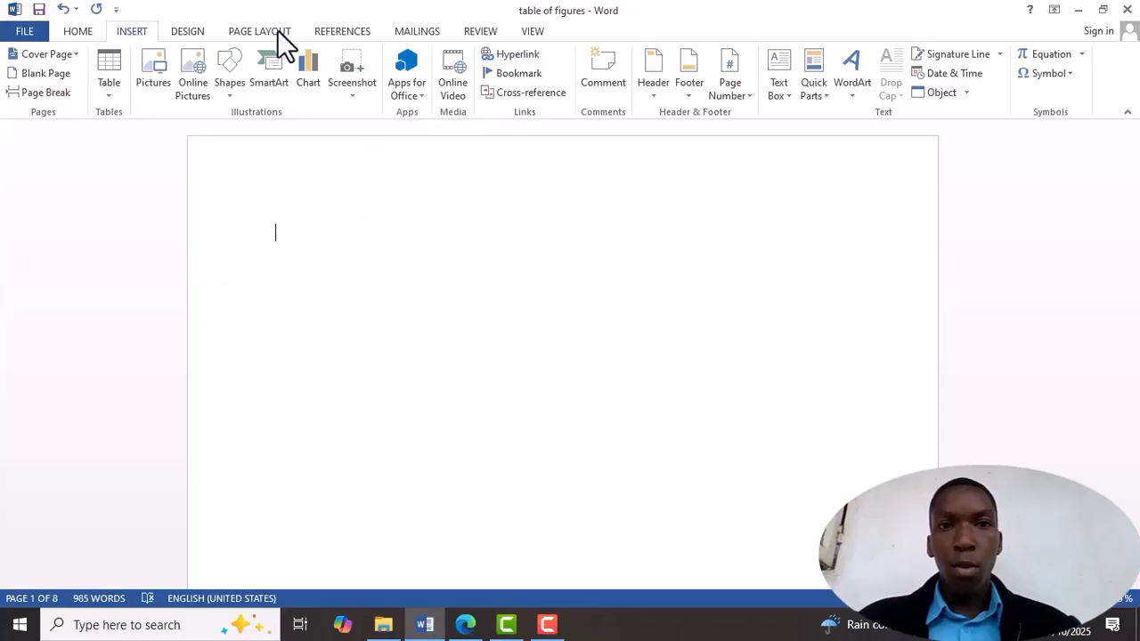
Start a table of figures for the Table caption label and try to rename its Table of Figures style to "Table of TABLES"
left_click(339, 31)
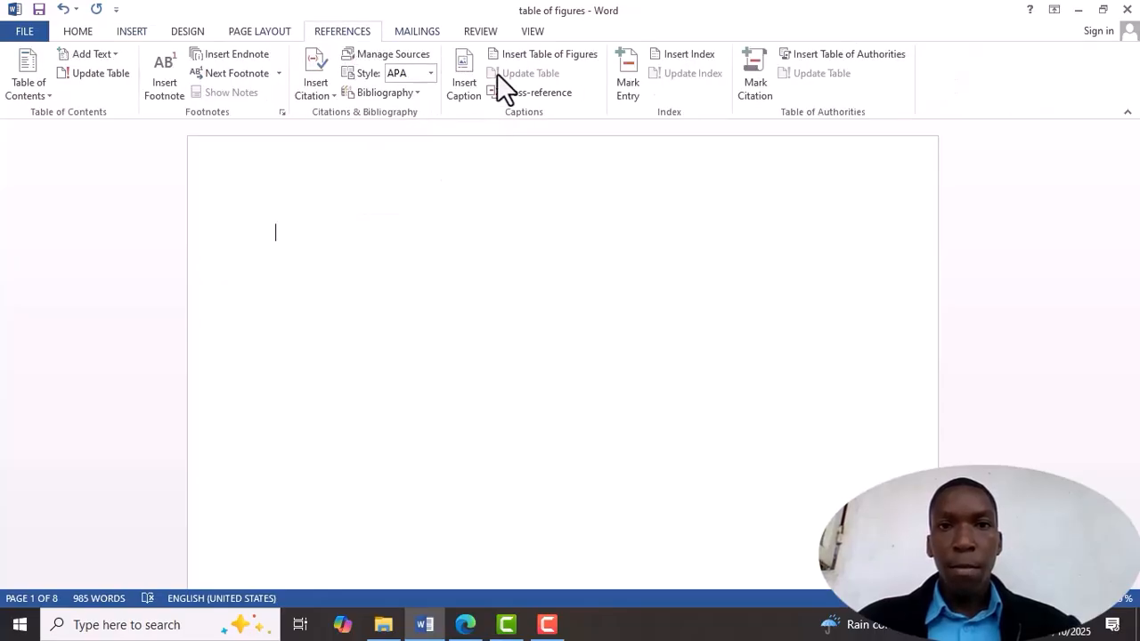
left_click(563, 58)
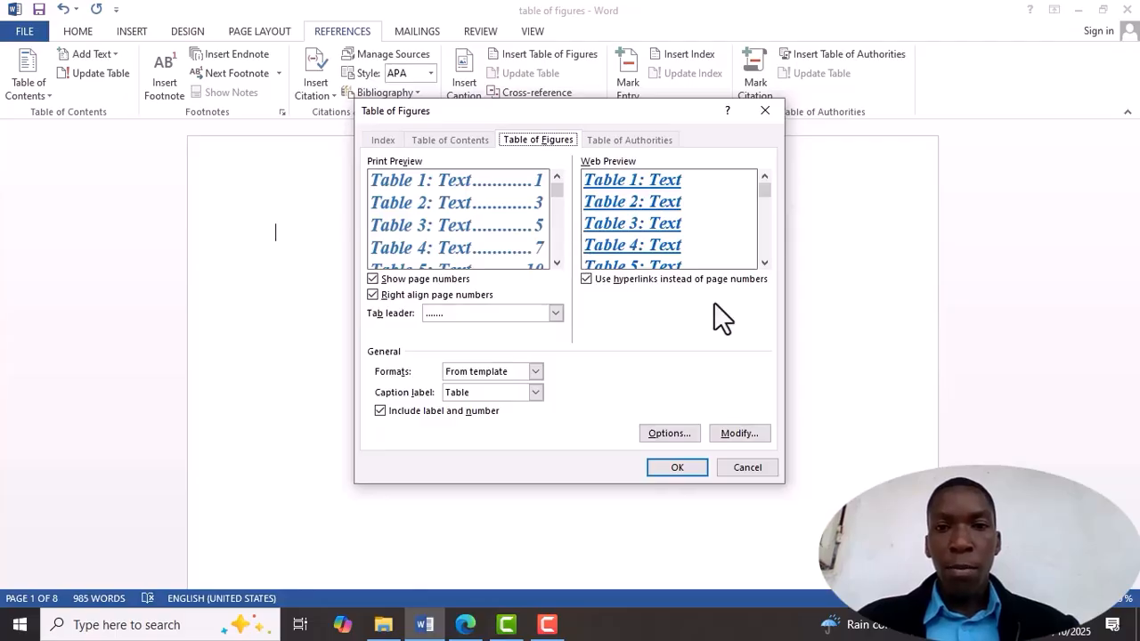
left_click(748, 433)
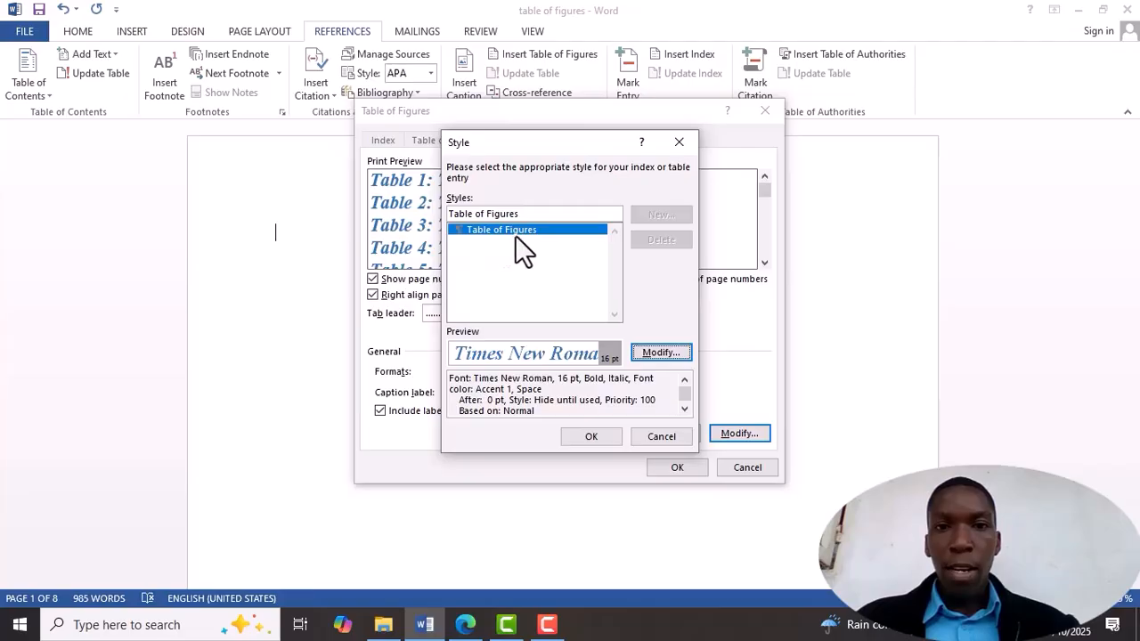
left_click(661, 353)
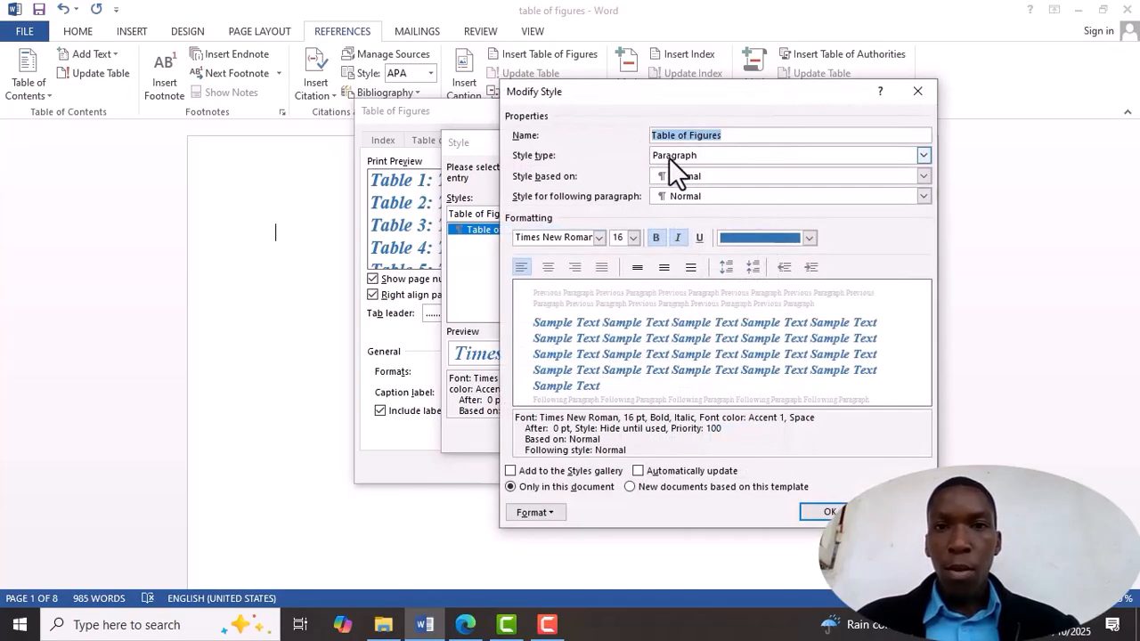
left_click(723, 135)
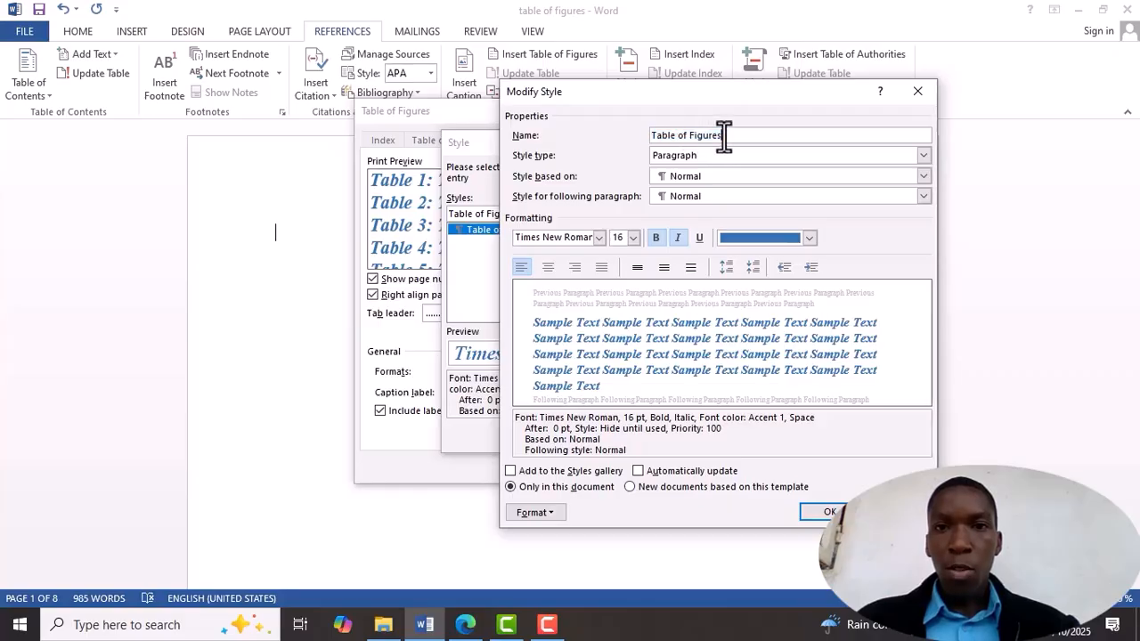
key("BackSpace")
key("BackSpace")
key("BackSpace")
key("BackSpace")
key("BackSpace")
key("BackSpace")
key("BackSpace")
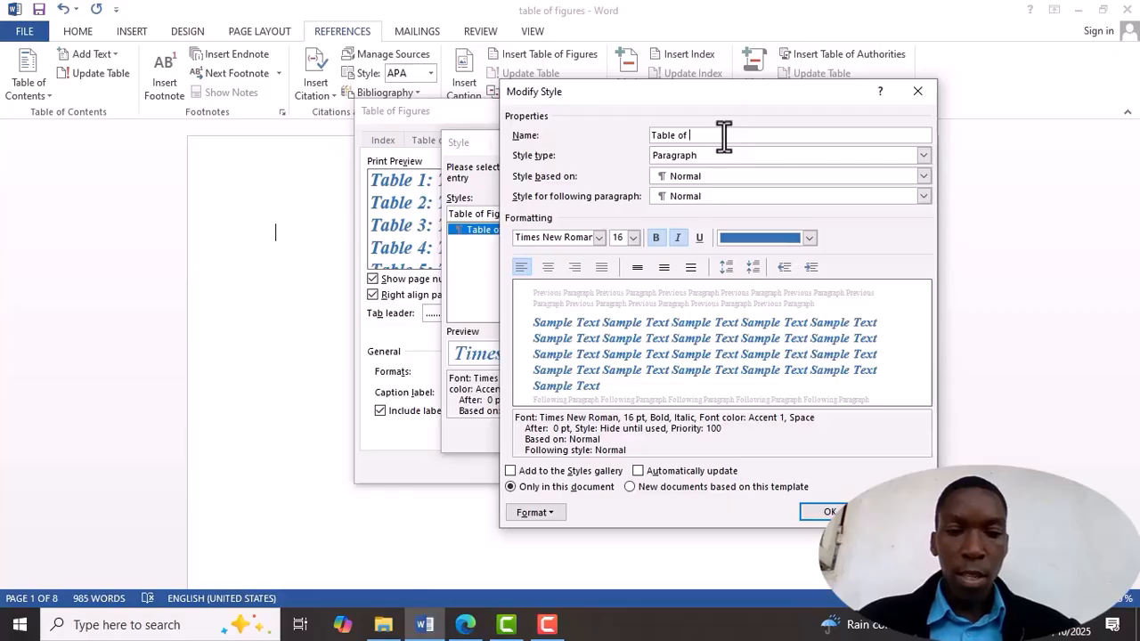
type("TABLES")
left_click(814, 513)
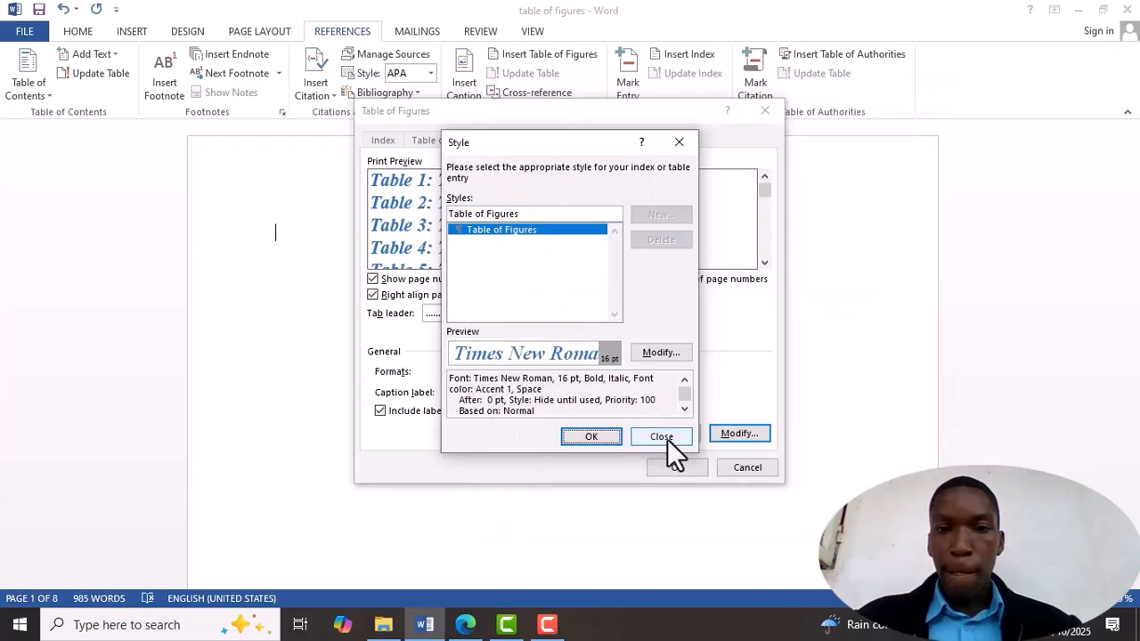
Accept the style and insert the generated list of table captions on the blank first page
left_click(614, 436)
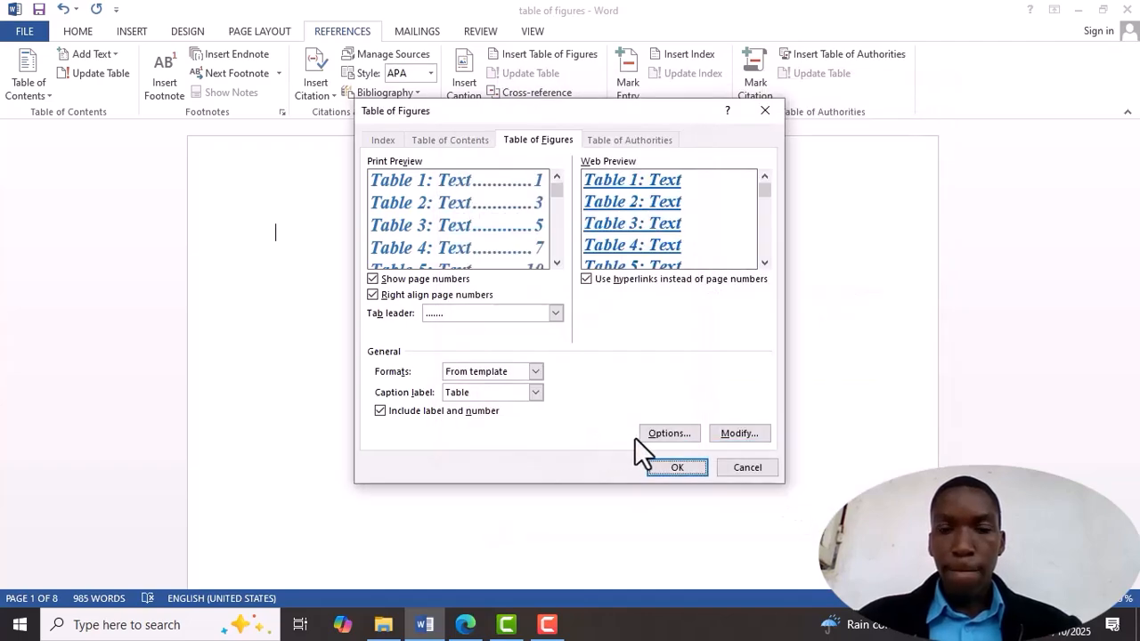
left_click(672, 474)
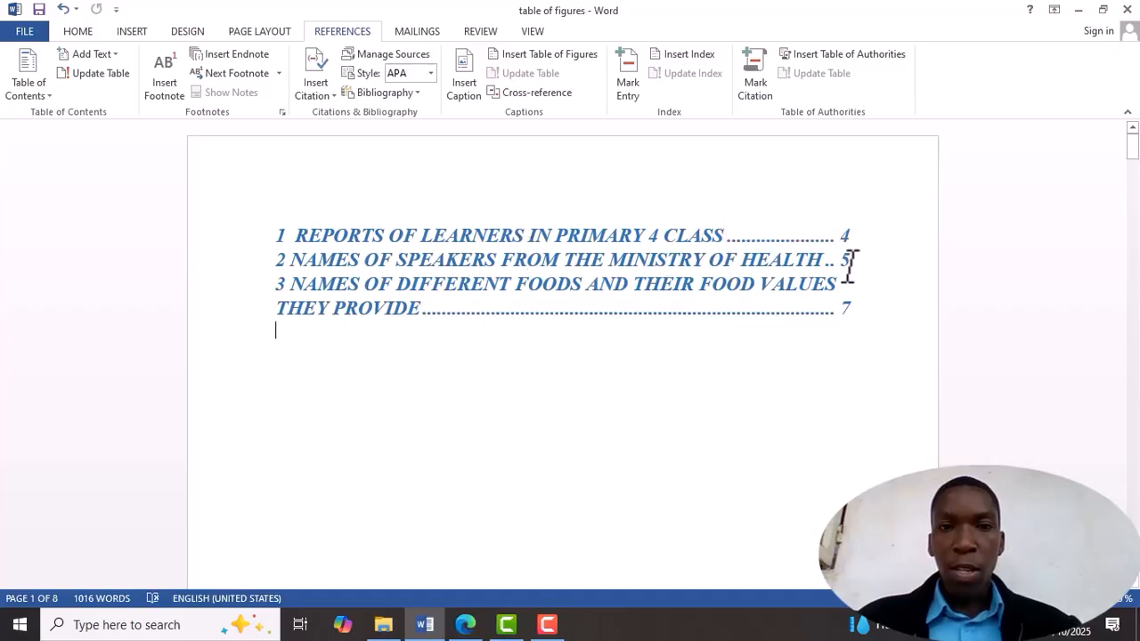
double_click(353, 194)
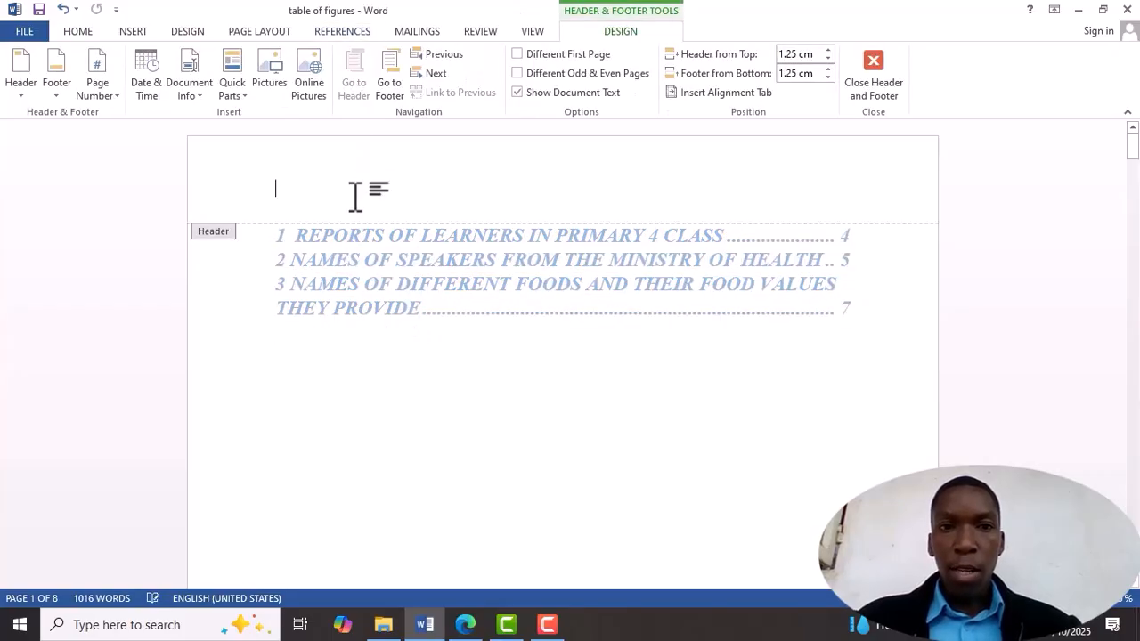
double_click(279, 239)
triple_click(271, 235)
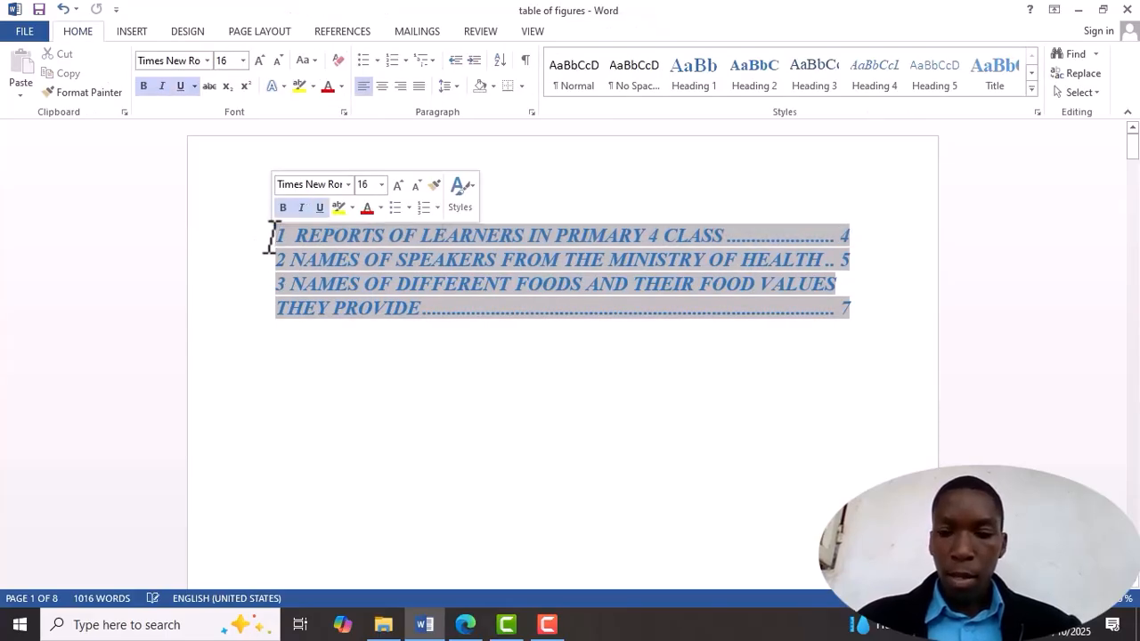
left_click(272, 236, "ctrl")
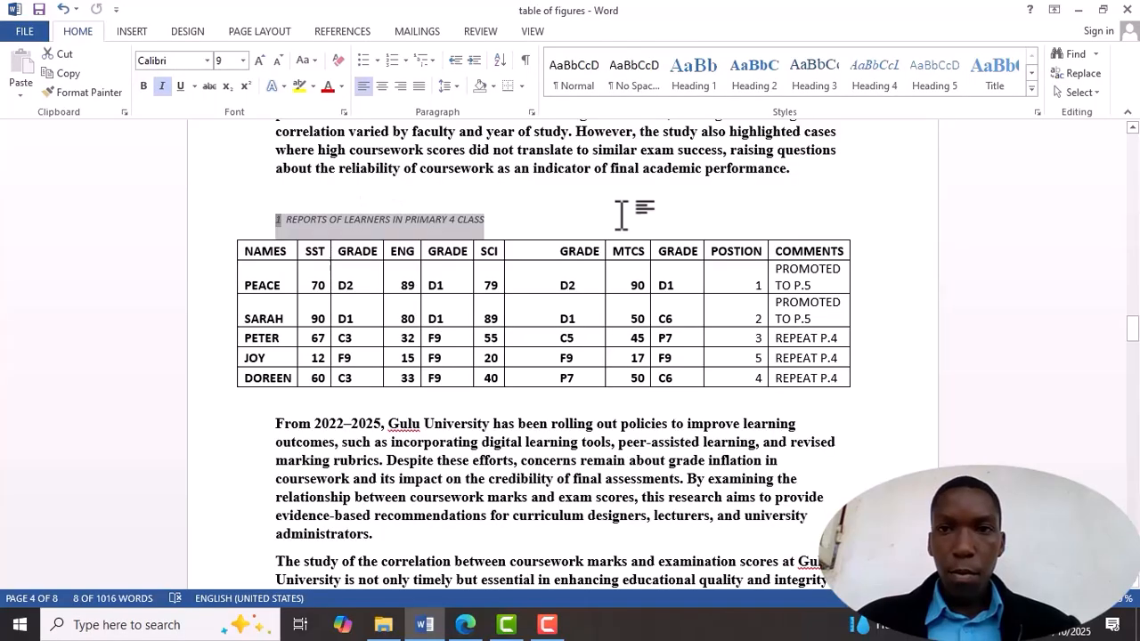
left_click_drag(1134, 342, 1103, 89)
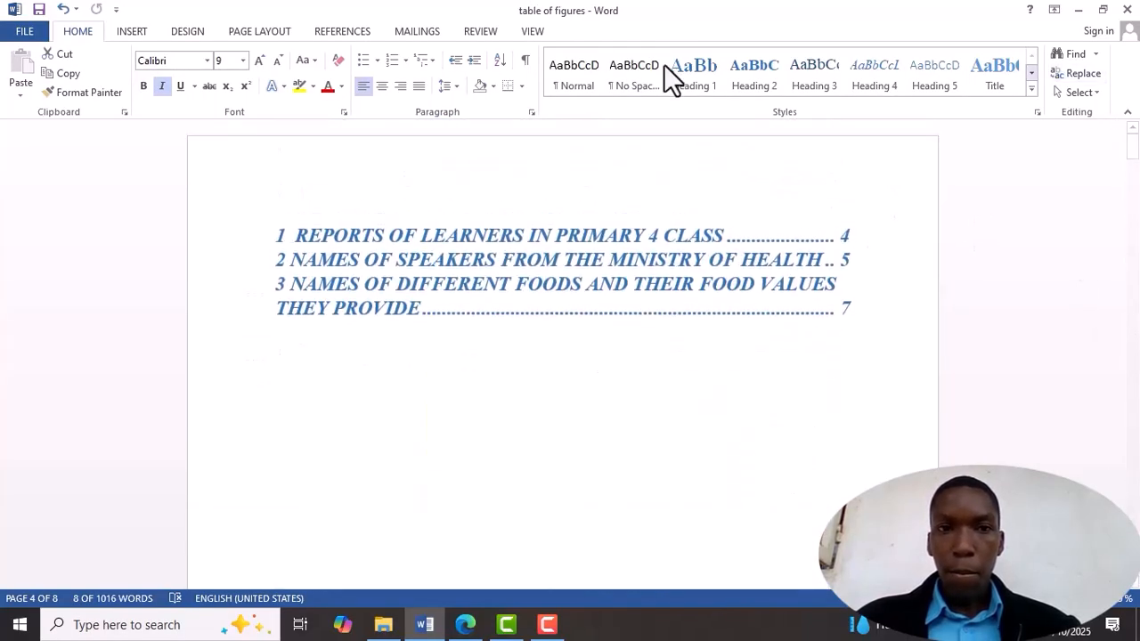
Add the heading "TABLE OF TABLES" above the list of table captions, with an empty line between heading and list
left_click(276, 236)
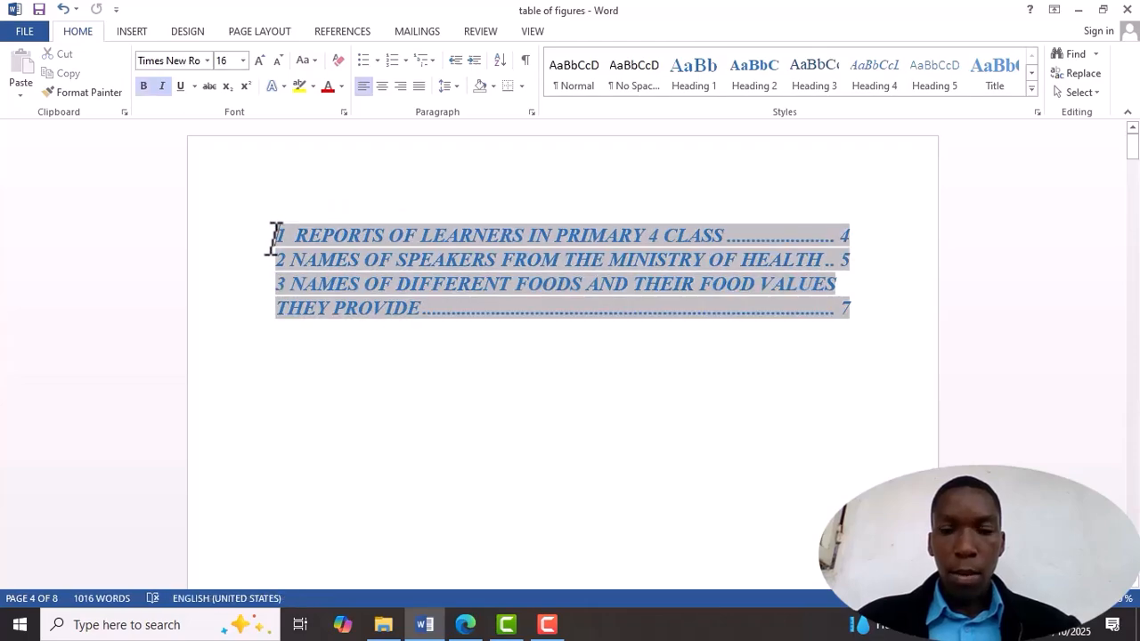
key("Return")
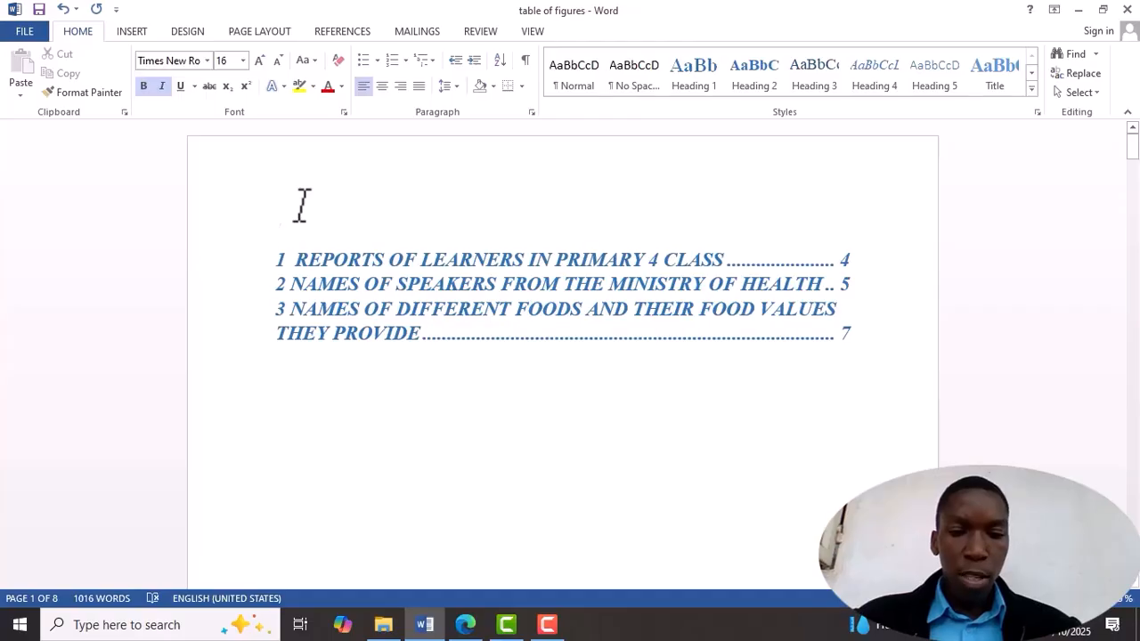
type("TABLE")
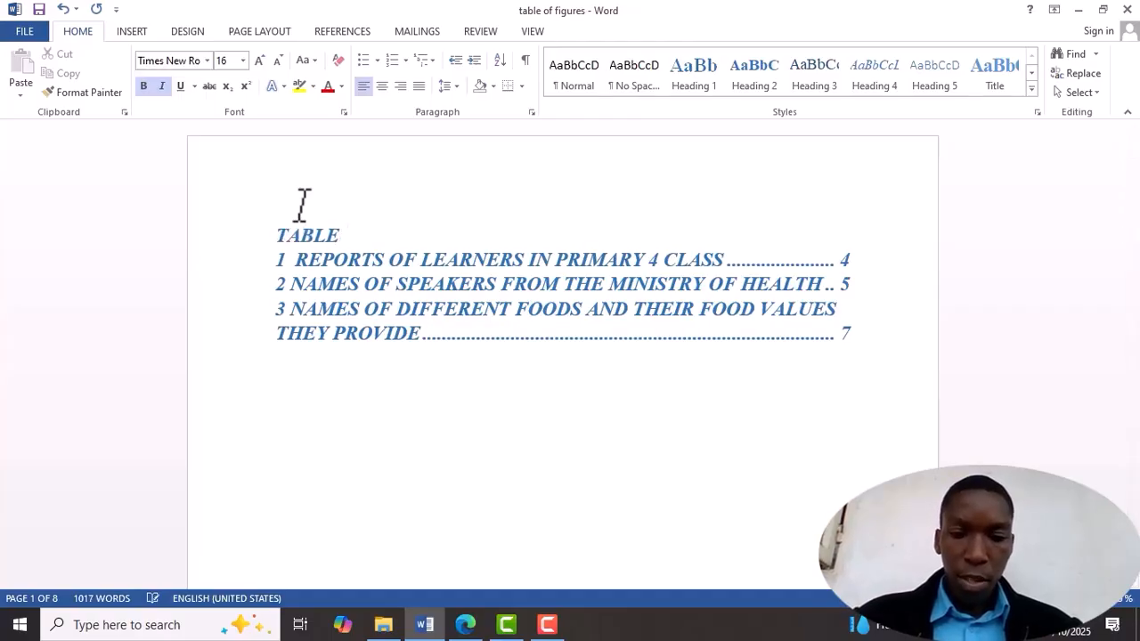
type(" OF TA")
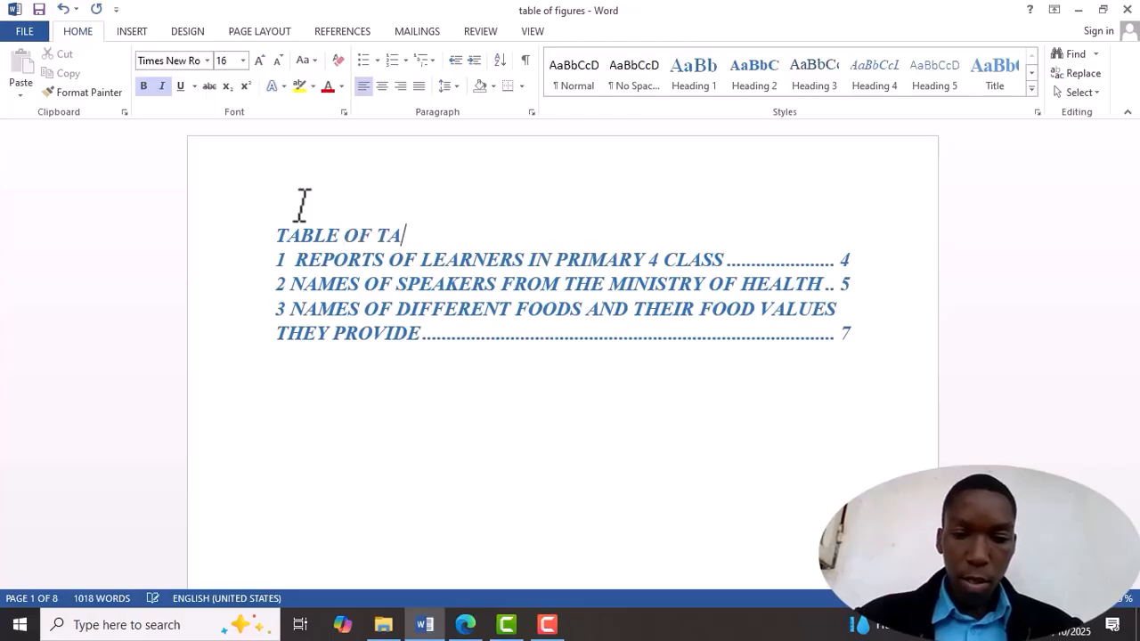
type("BES")
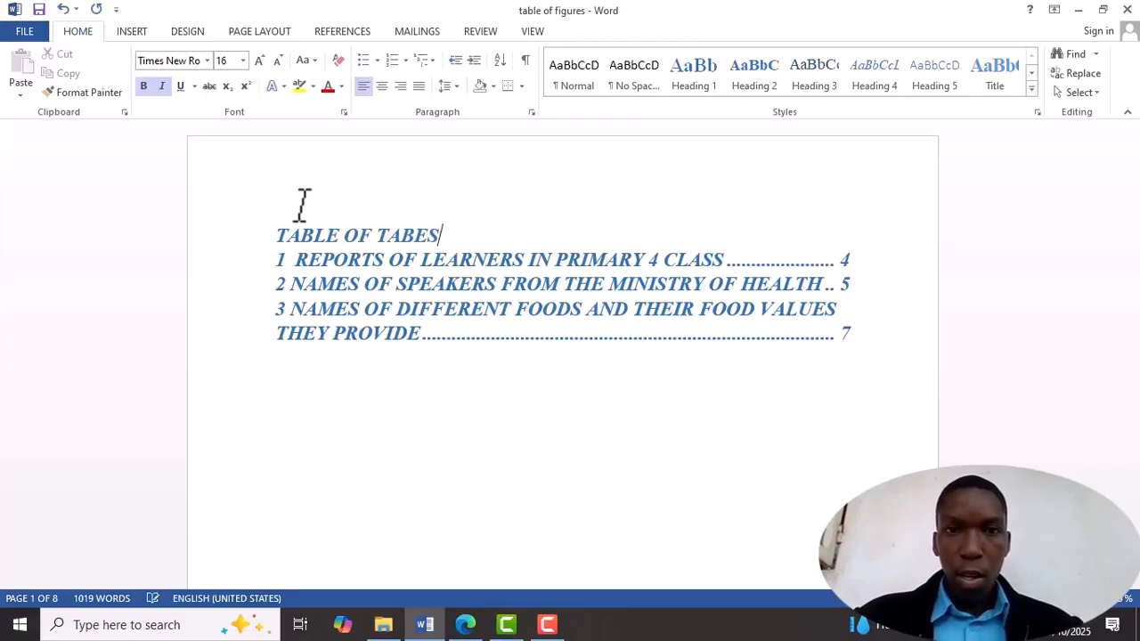
key("BackSpace")
key("BackSpace")
type("LES")
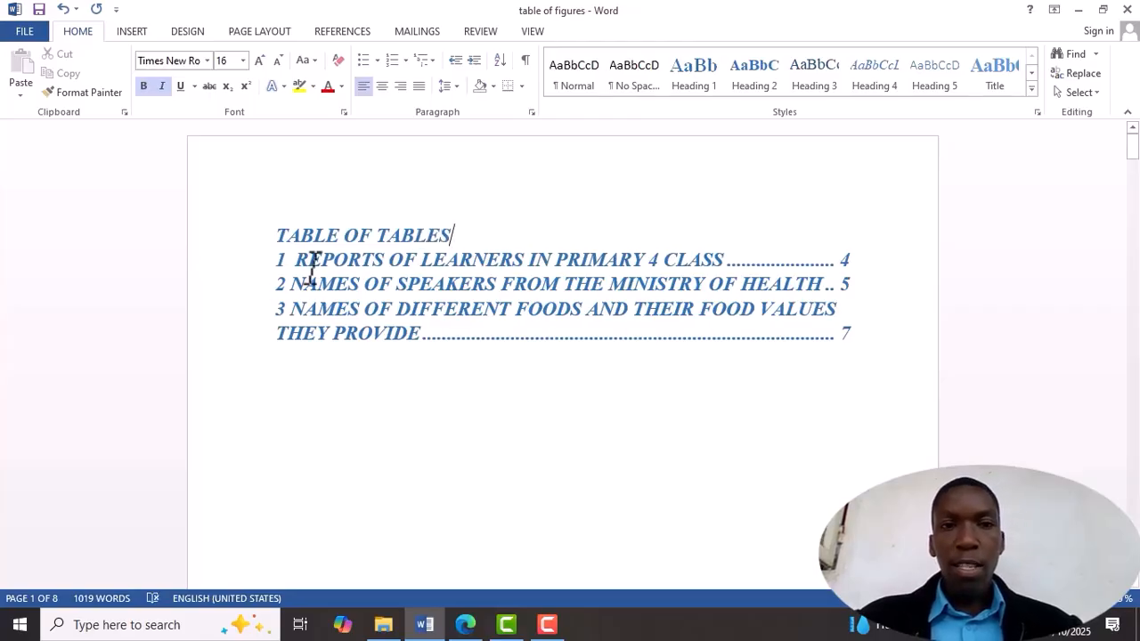
key("Return")
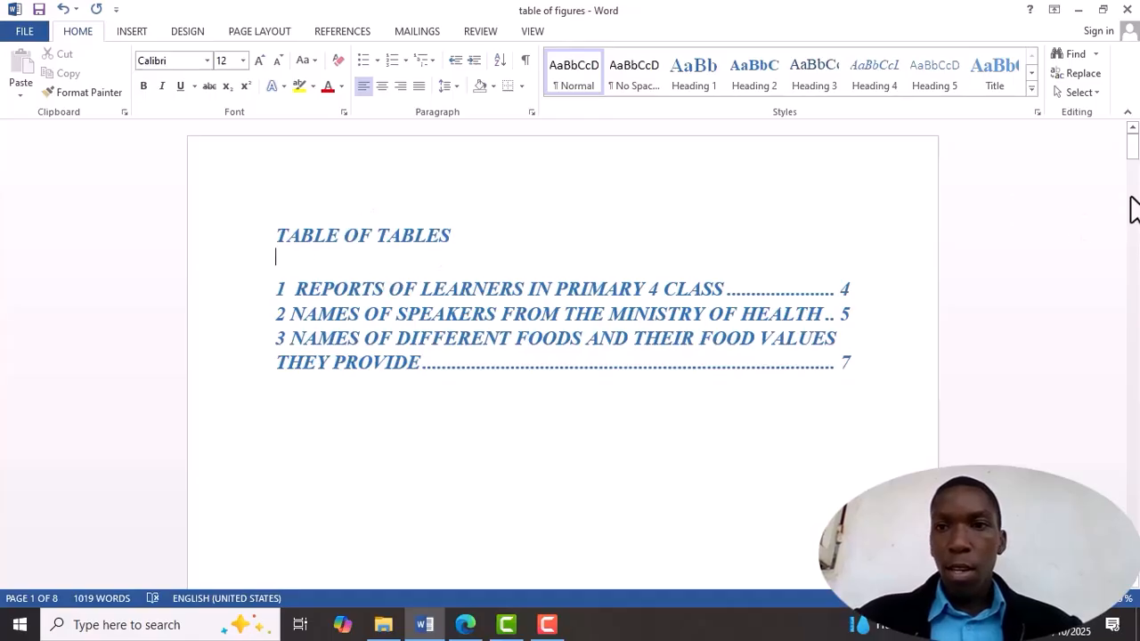
left_click_drag(1134, 160, 1132, 202)
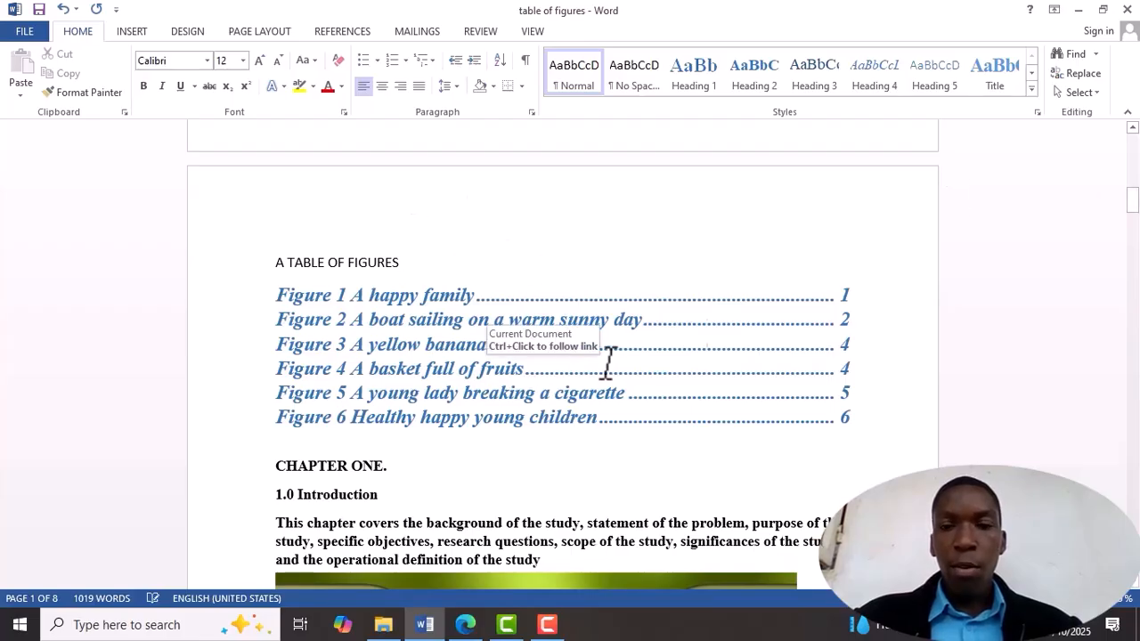
left_click_drag(1133, 201, 1134, 143)
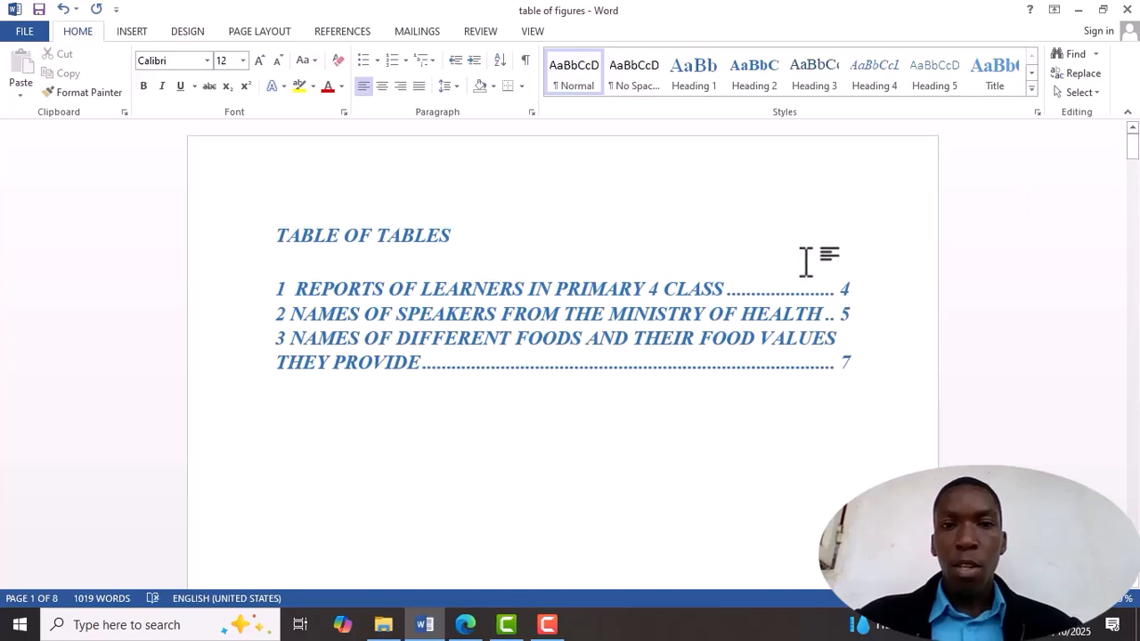